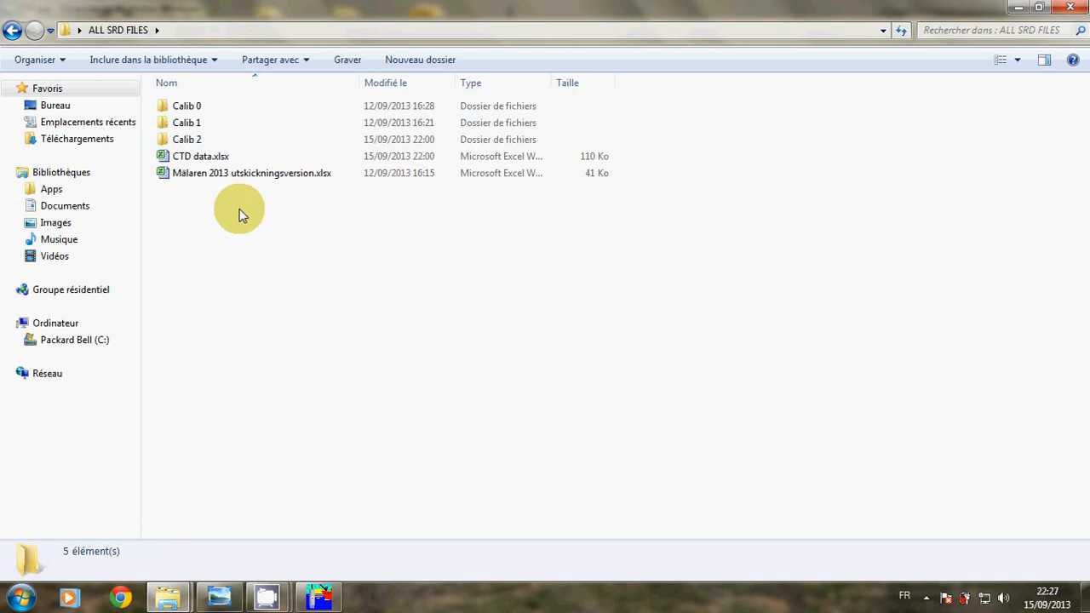
# Browse the Calib 0–2 folders, then open Calib 2 and its treated subfolder
pyautogui.click(202, 109)
pyautogui.click(201, 109)
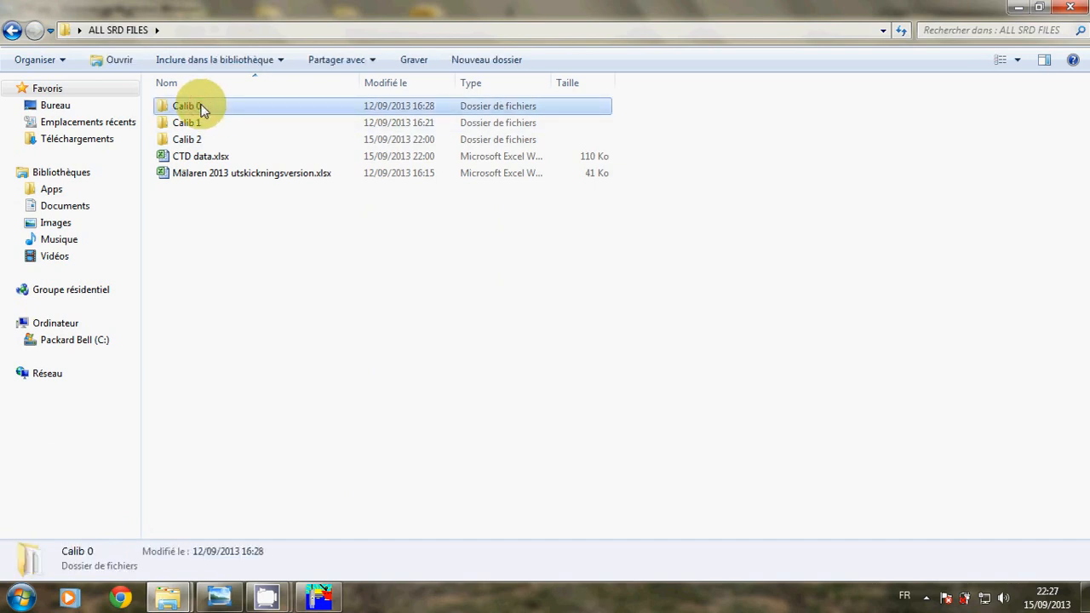
pyautogui.click(270, 127)
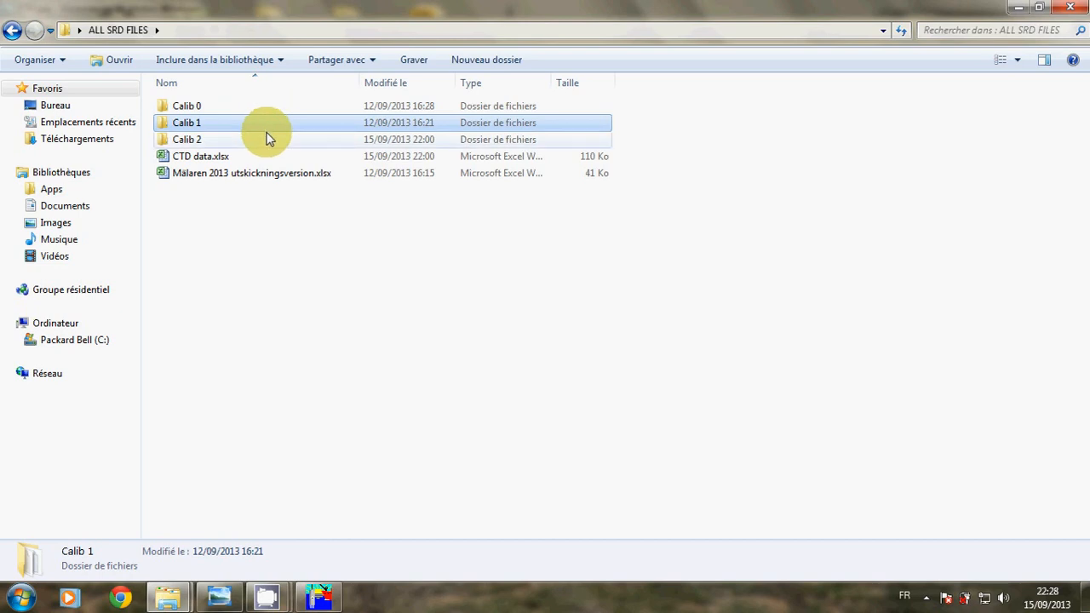
pyautogui.click(265, 139)
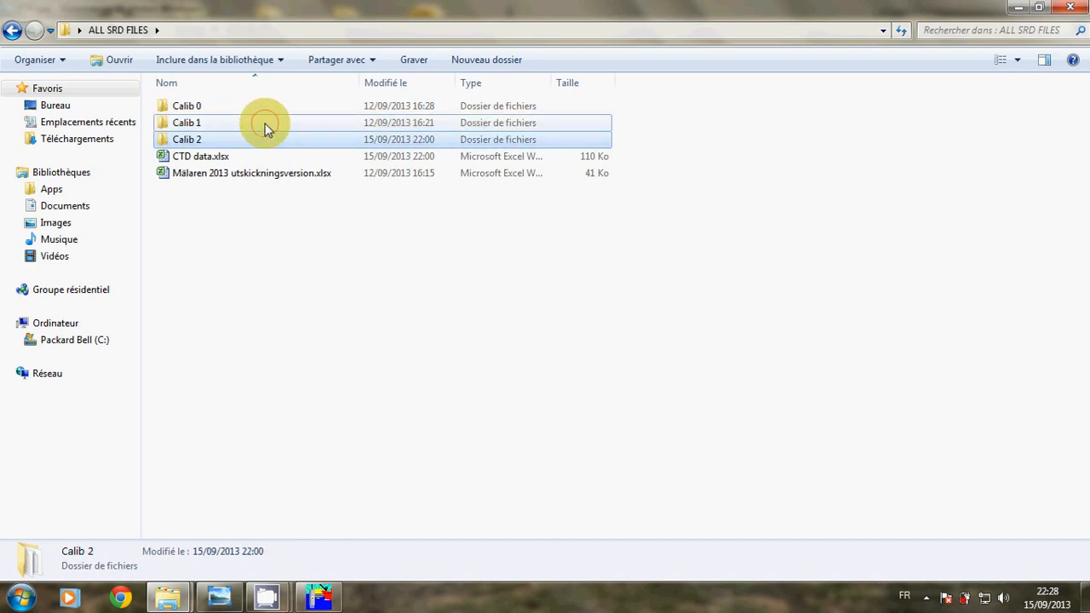
pyautogui.click(265, 127)
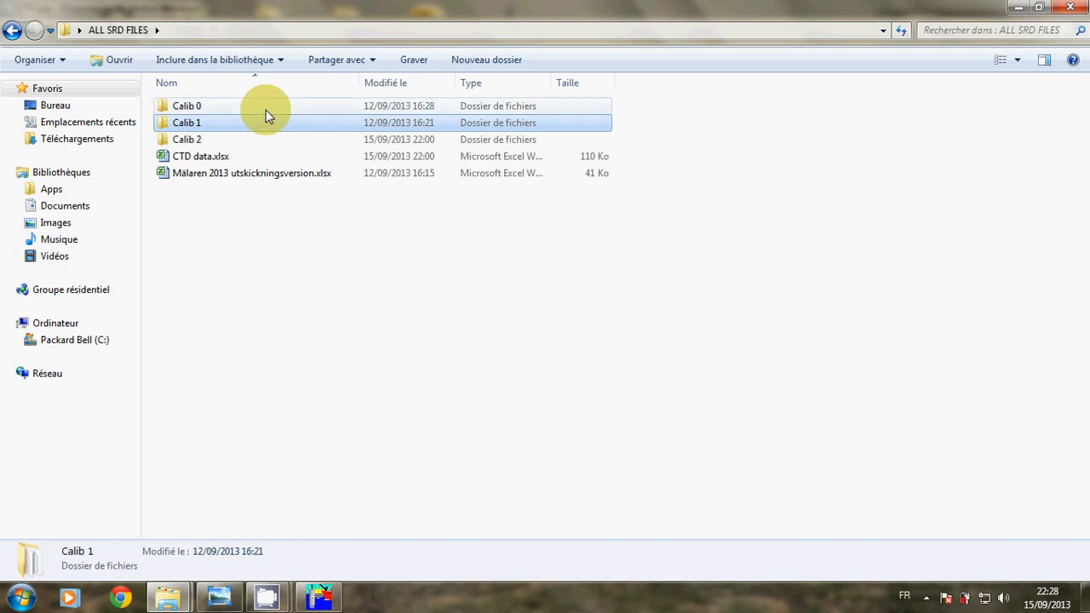
pyautogui.click(266, 114)
pyautogui.click(266, 125)
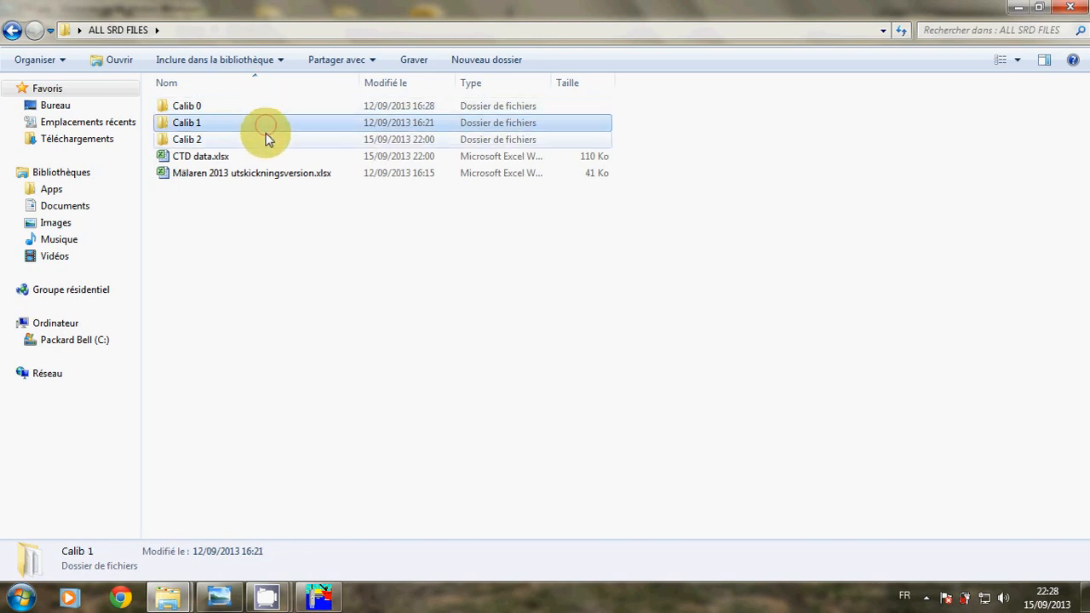
pyautogui.click(265, 139)
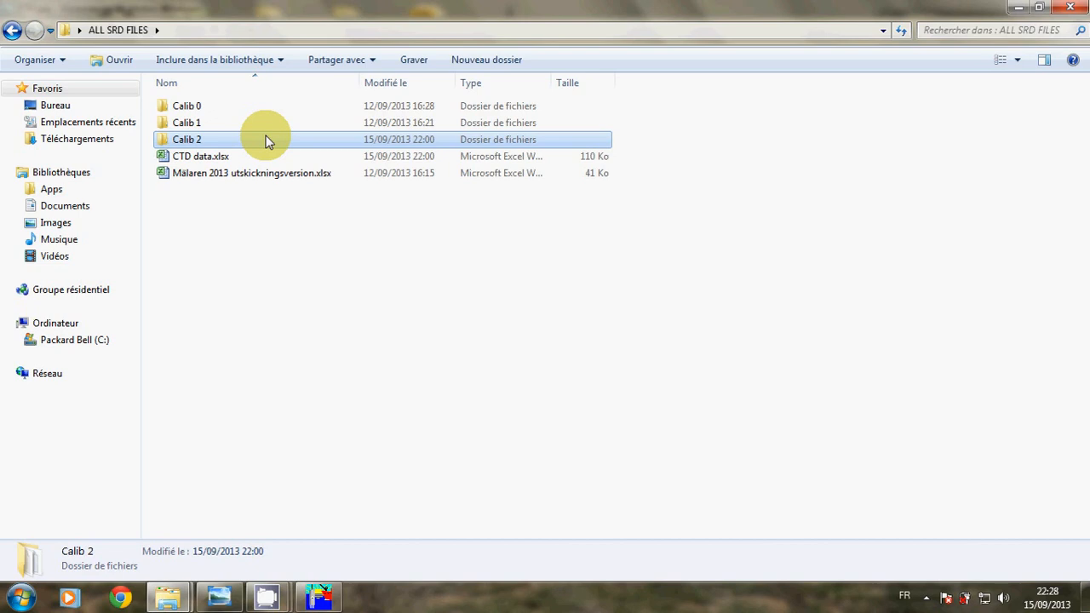
pyautogui.doubleClick(265, 140)
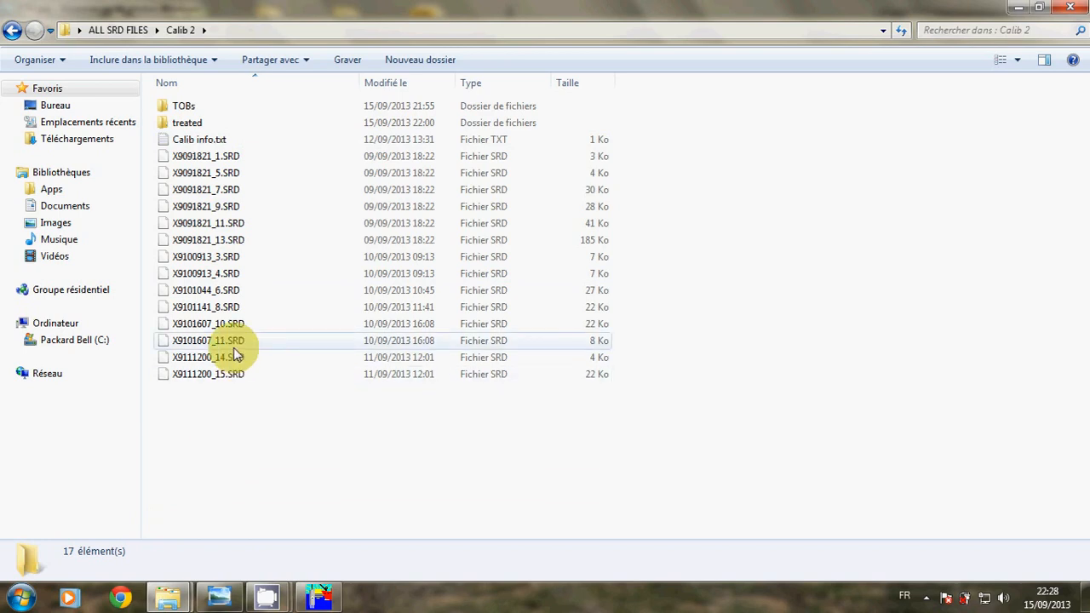
pyautogui.doubleClick(204, 122)
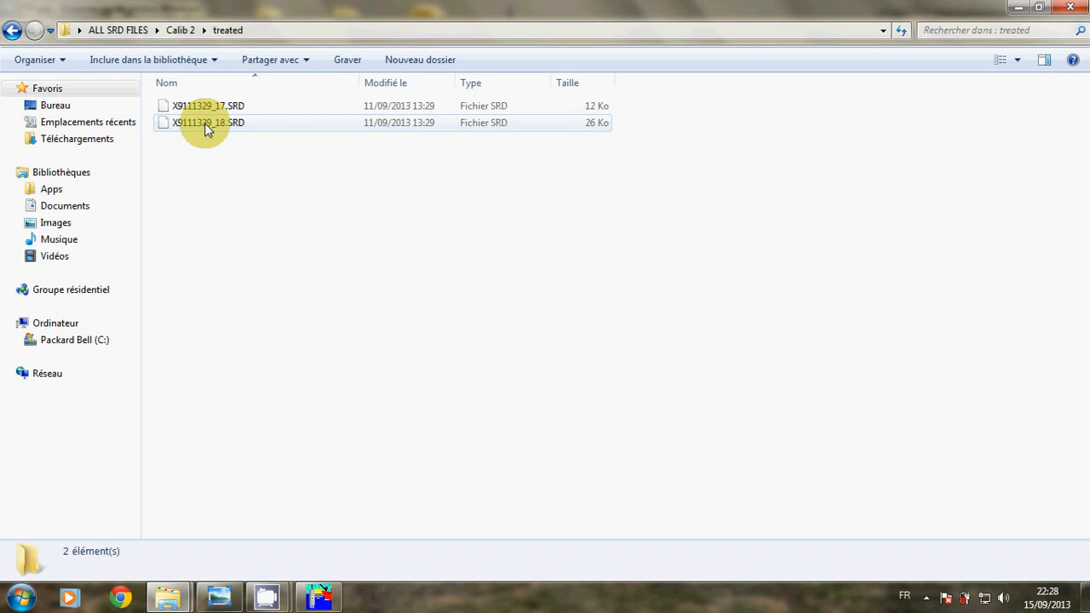
# Open X9111329_17.SRD for editing in Notepad++
pyautogui.click(223, 107)
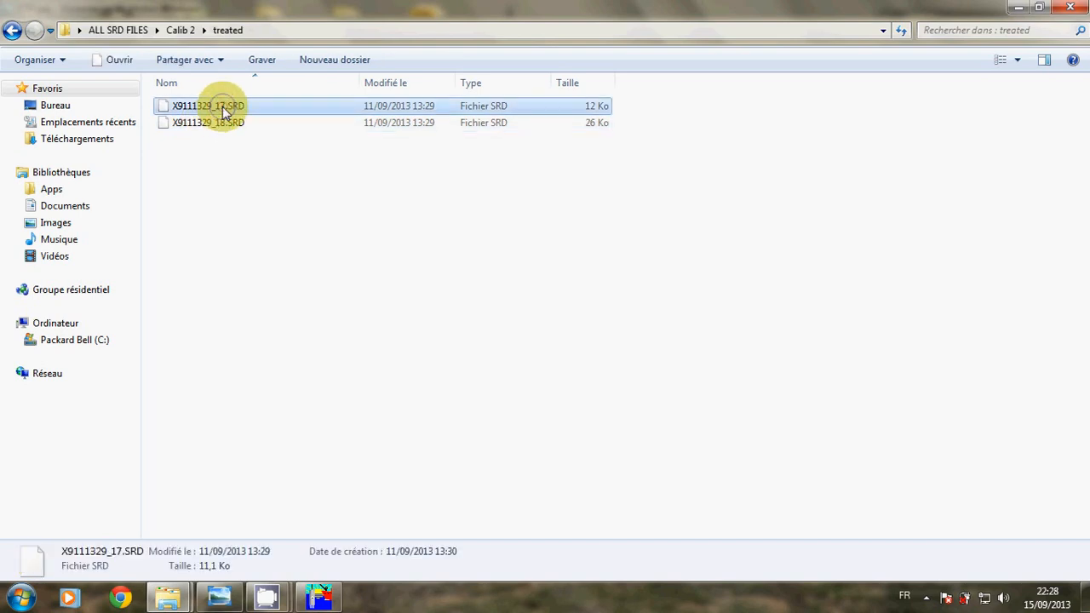
pyautogui.rightClick(223, 107)
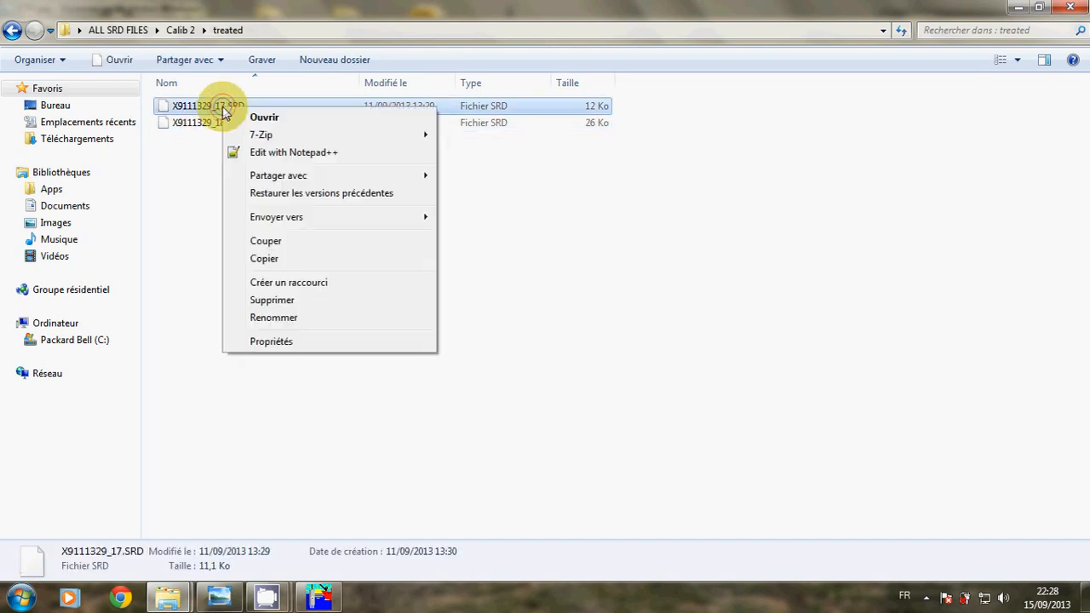
pyautogui.click(267, 155)
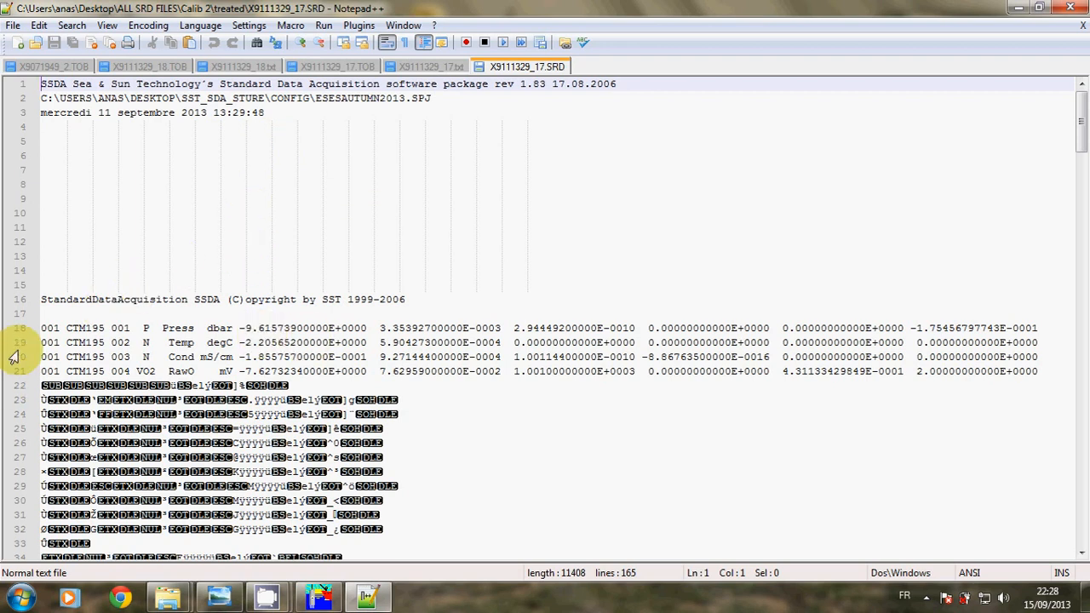
pyautogui.moveTo(44, 328); pyautogui.dragTo(1043, 370)
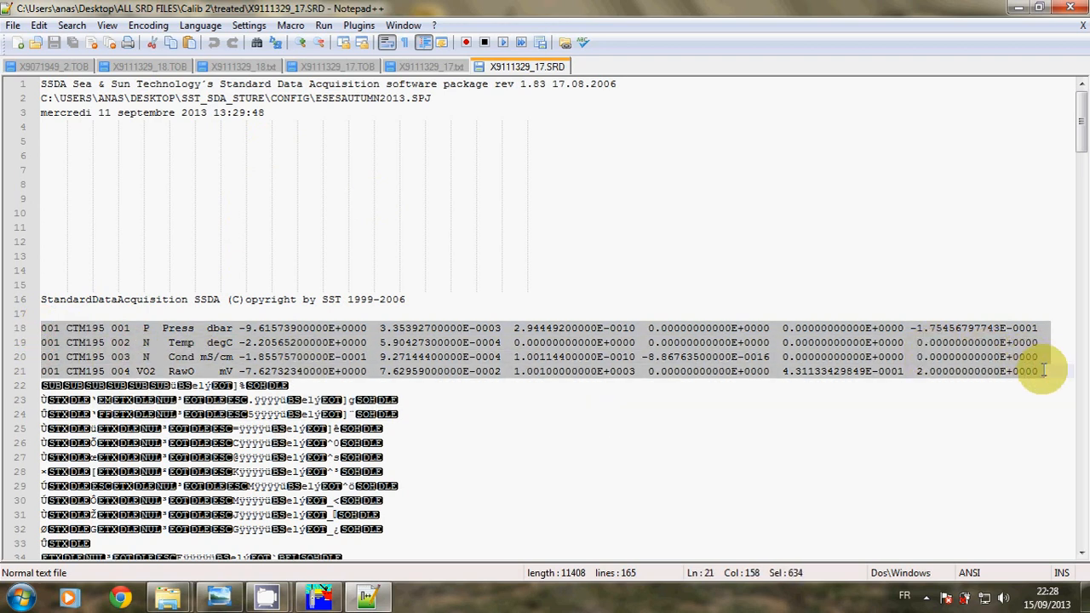
pyautogui.click(199, 385)
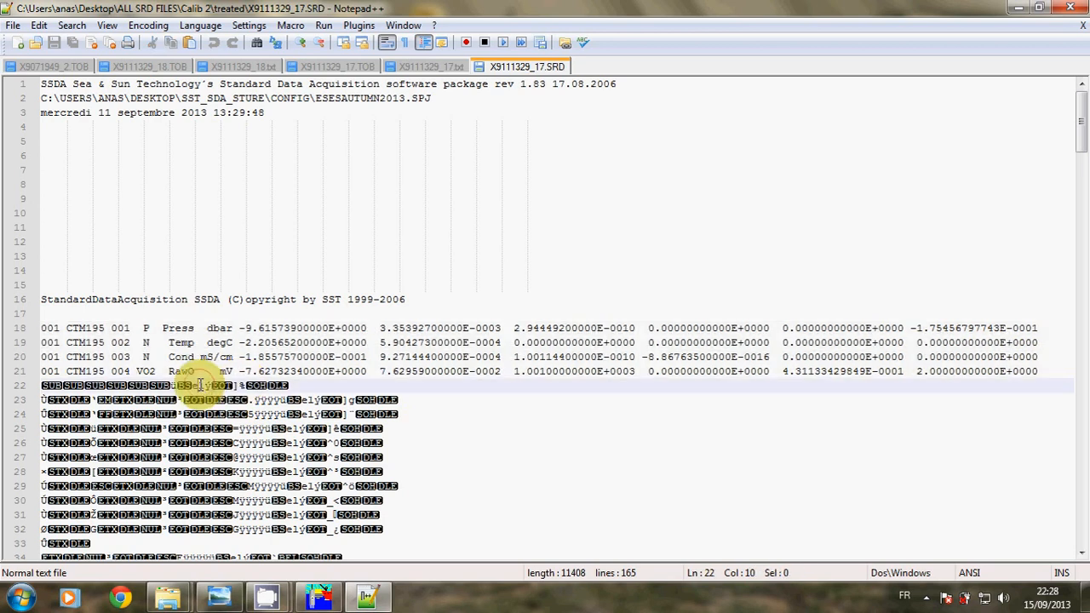
pyautogui.moveTo(199, 385); pyautogui.dragTo(226, 577)
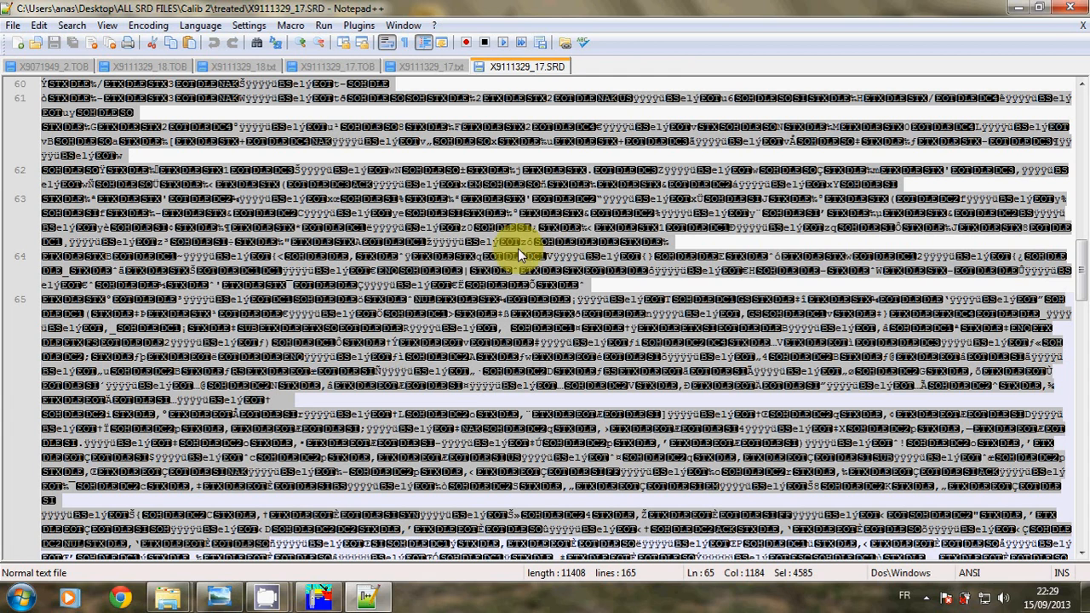
pyautogui.click(664, 121)
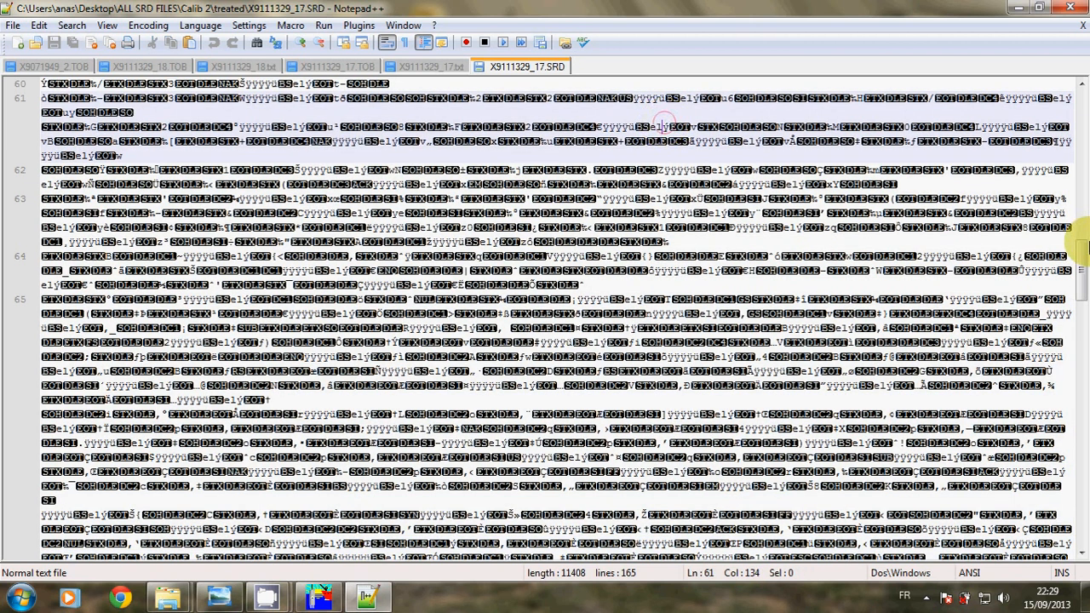
pyautogui.moveTo(1083, 267); pyautogui.dragTo(1081, 94)
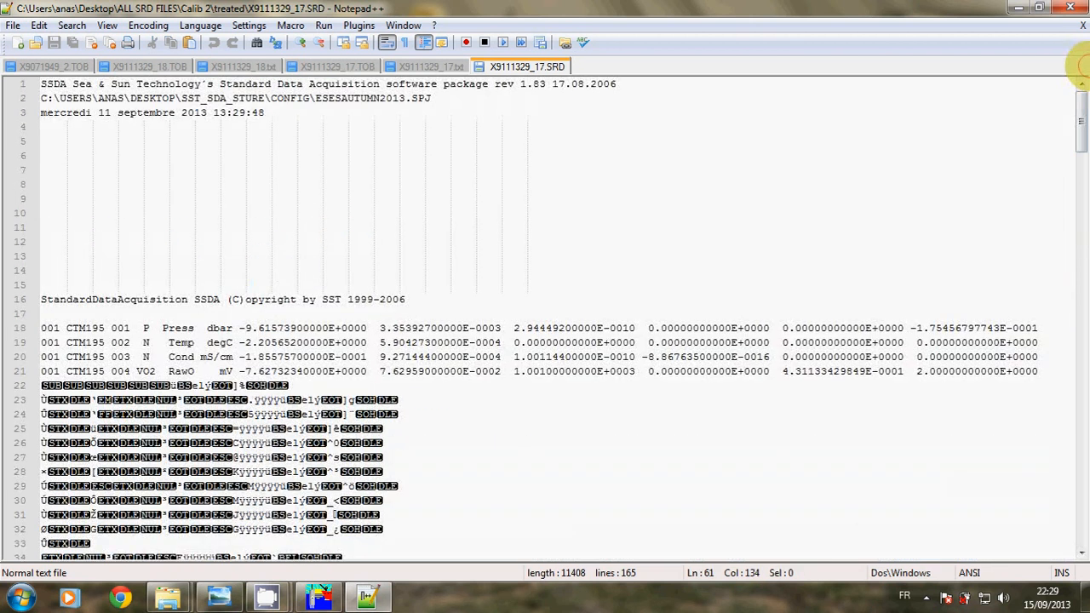
# Minimize Notepad++ and Explorer to reveal the CTD diagram, then bring up the SST_SDA_Sture folder
pyautogui.click(1013, 8)
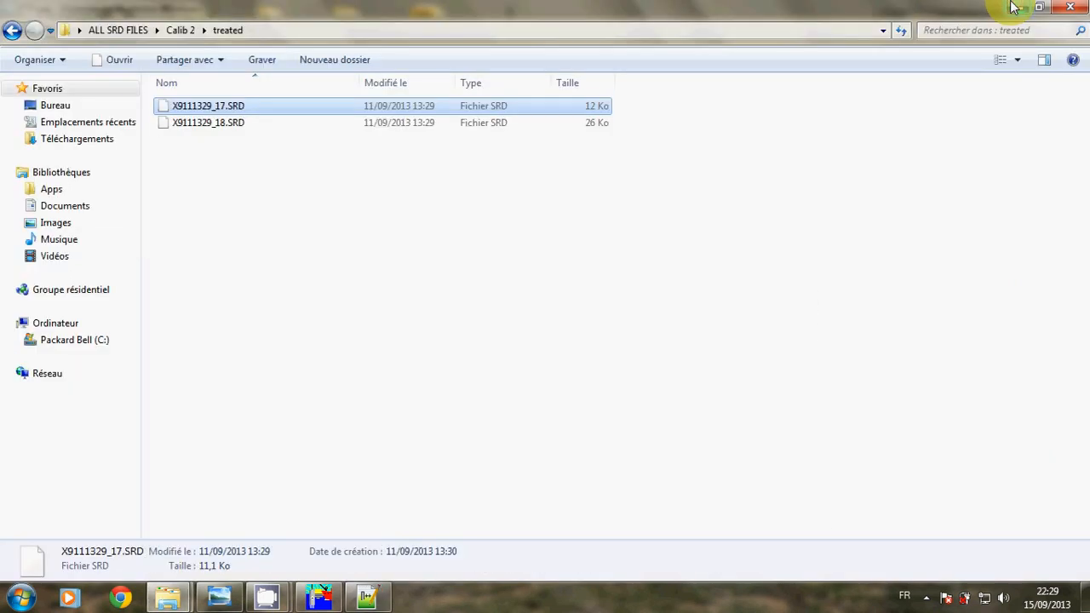
pyautogui.click(1013, 8)
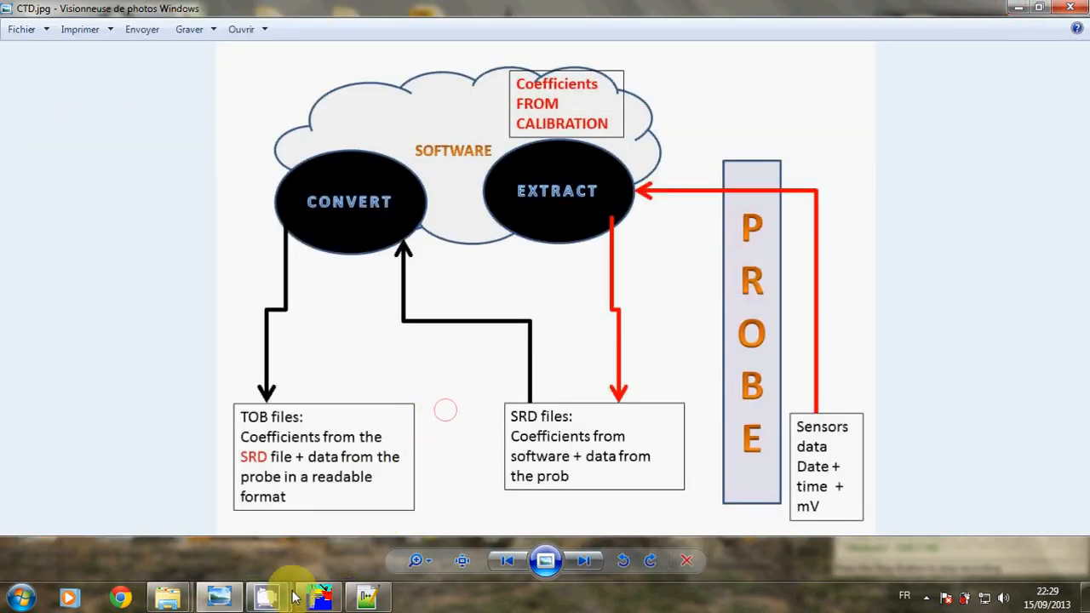
pyautogui.moveTo(310, 594)
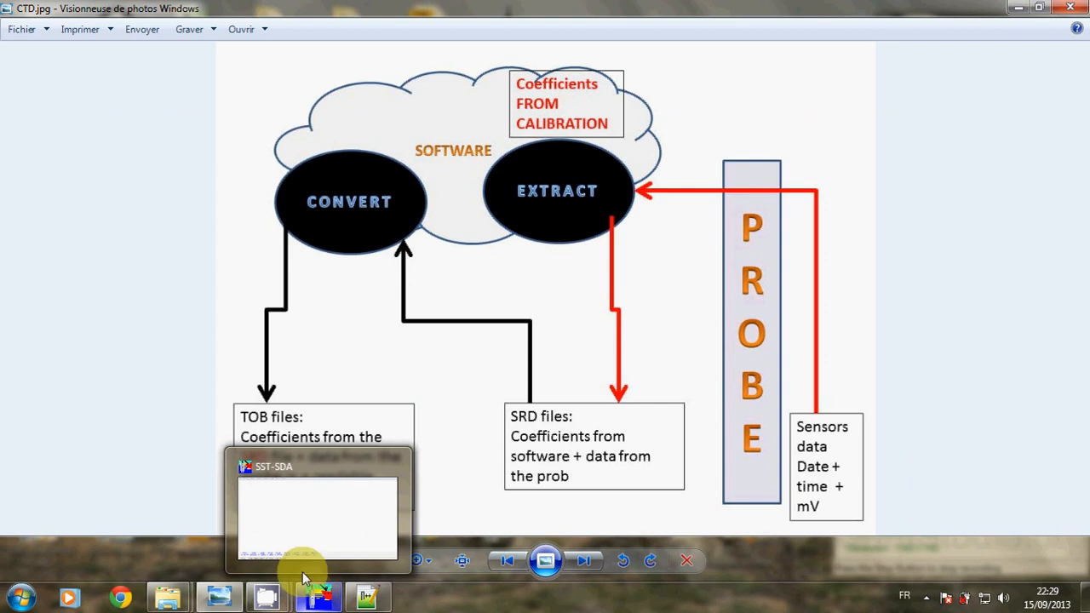
pyautogui.moveTo(166, 601)
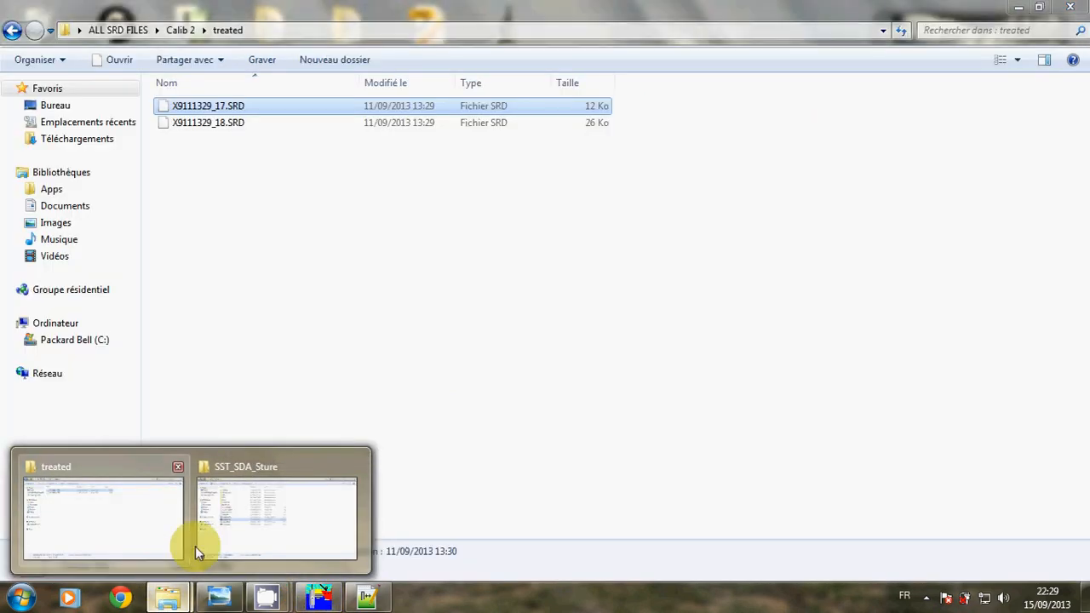
pyautogui.click(212, 547)
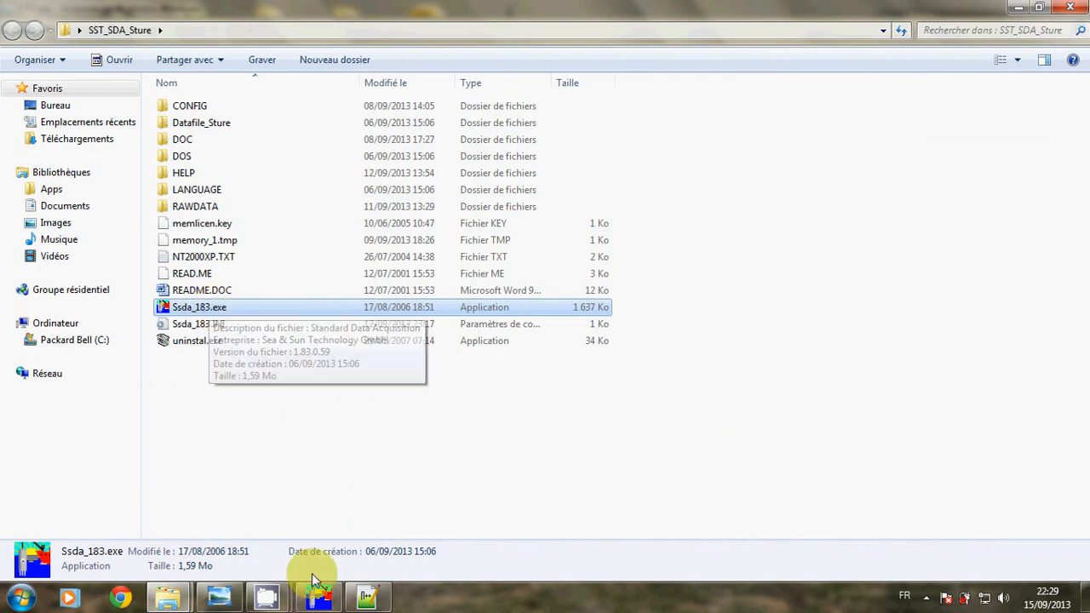
# In SSDA, start the ASCII export and bring up the sensor configuration list
pyautogui.click(315, 598)
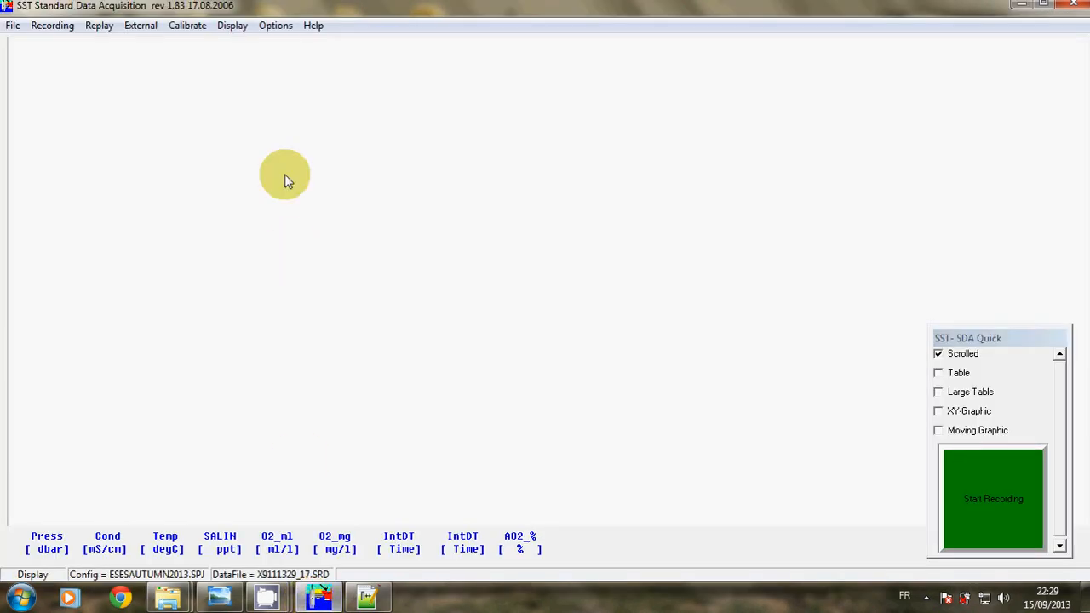
pyautogui.click(279, 30)
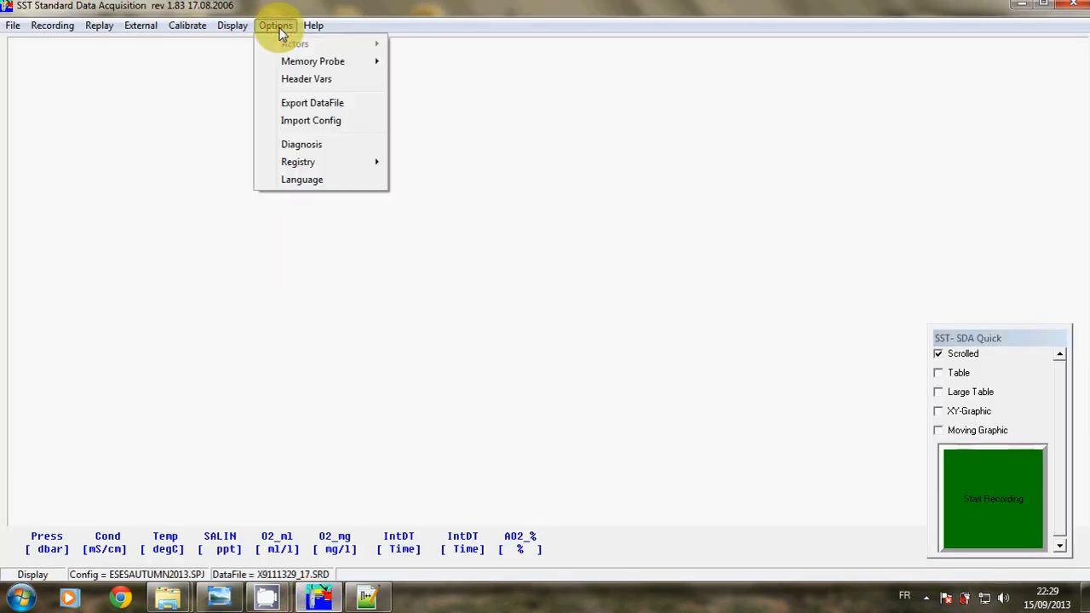
pyautogui.click(312, 102)
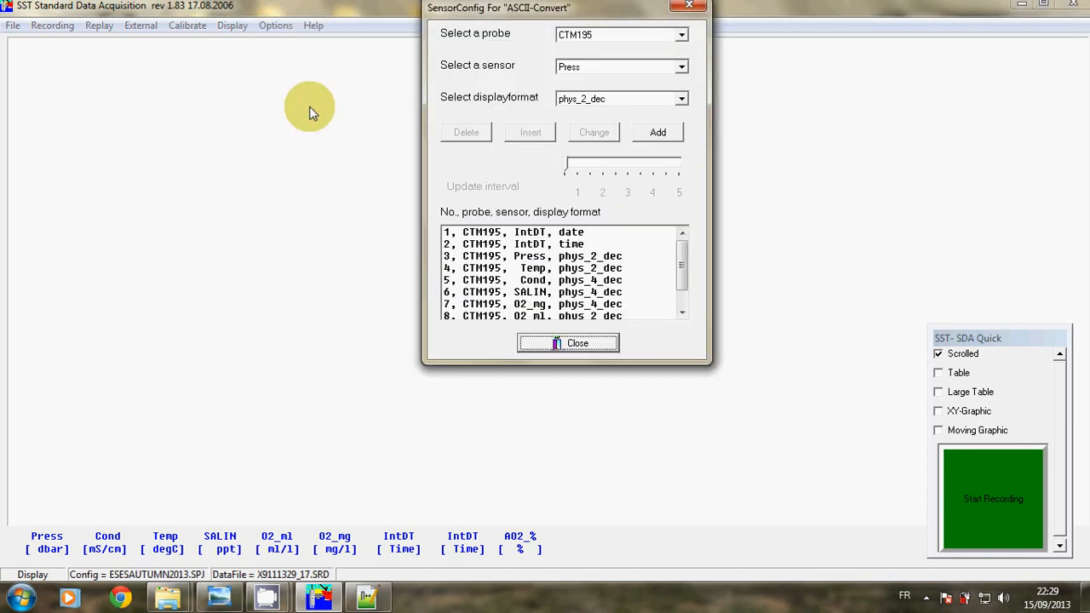
pyautogui.click(679, 264)
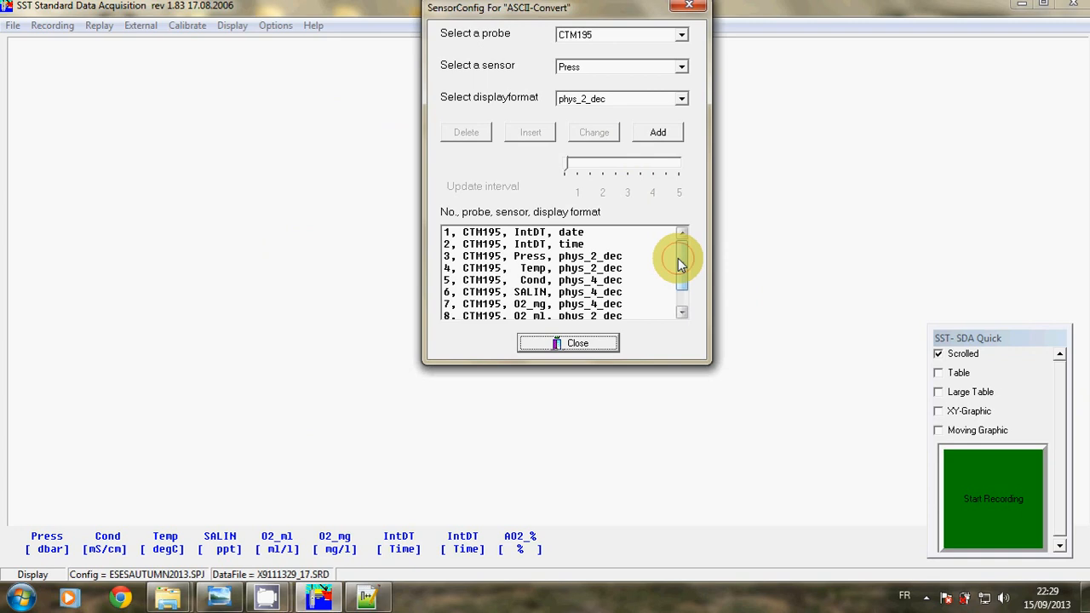
pyautogui.click(682, 302)
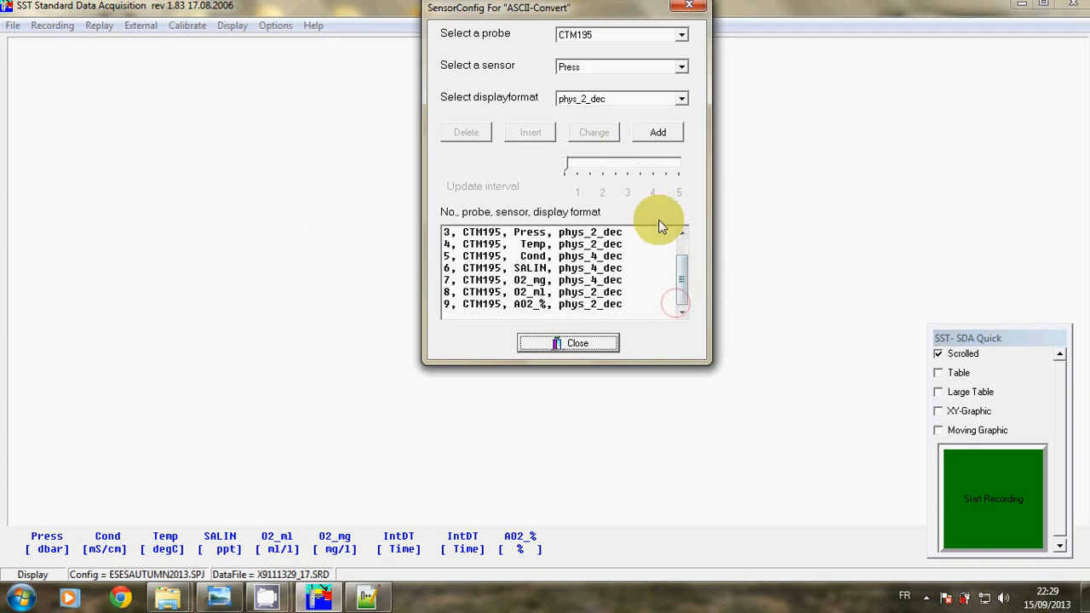
pyautogui.click(681, 232)
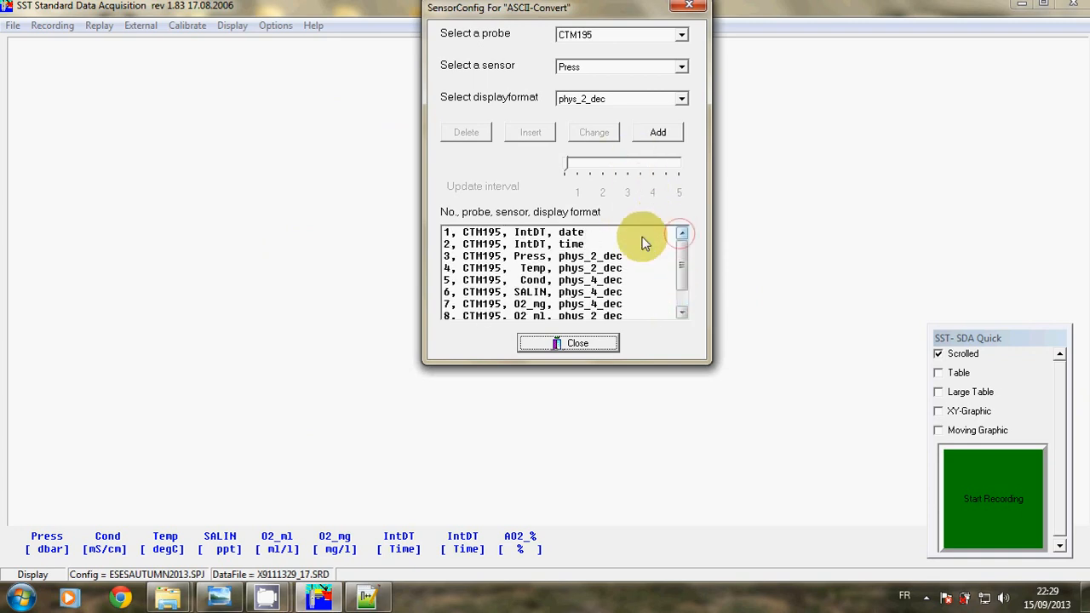
pyautogui.click(569, 234)
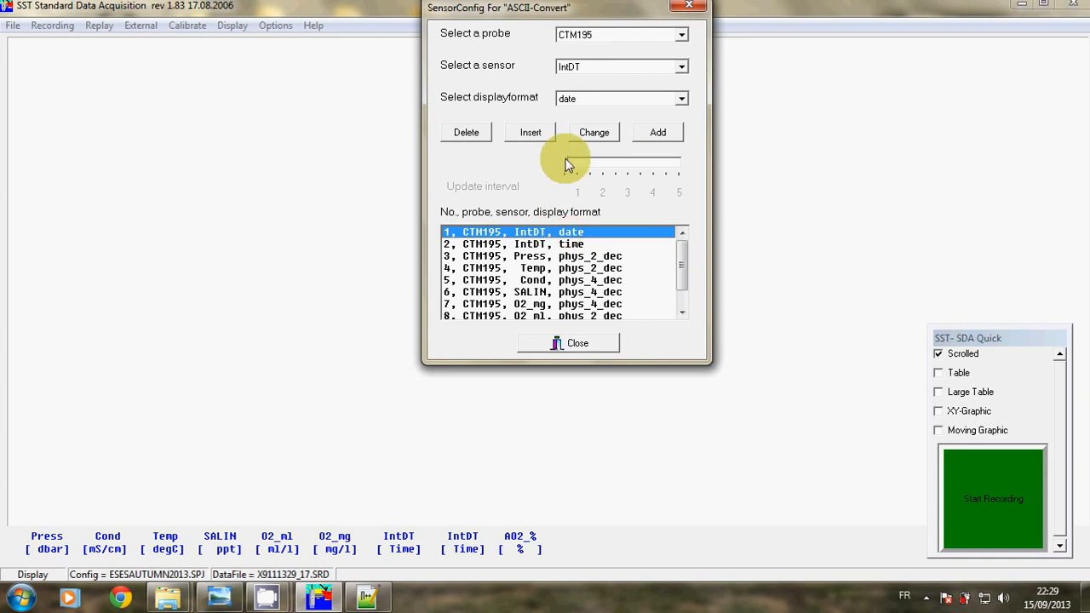
# Change the Press sensor's display format to phys_3_dec
pyautogui.click(533, 257)
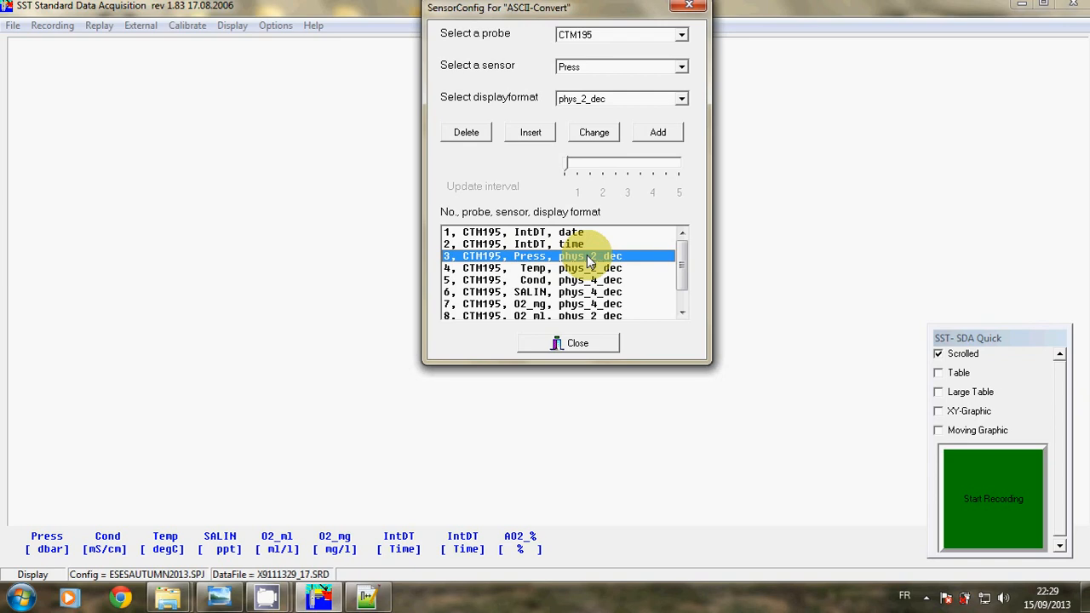
pyautogui.click(632, 98)
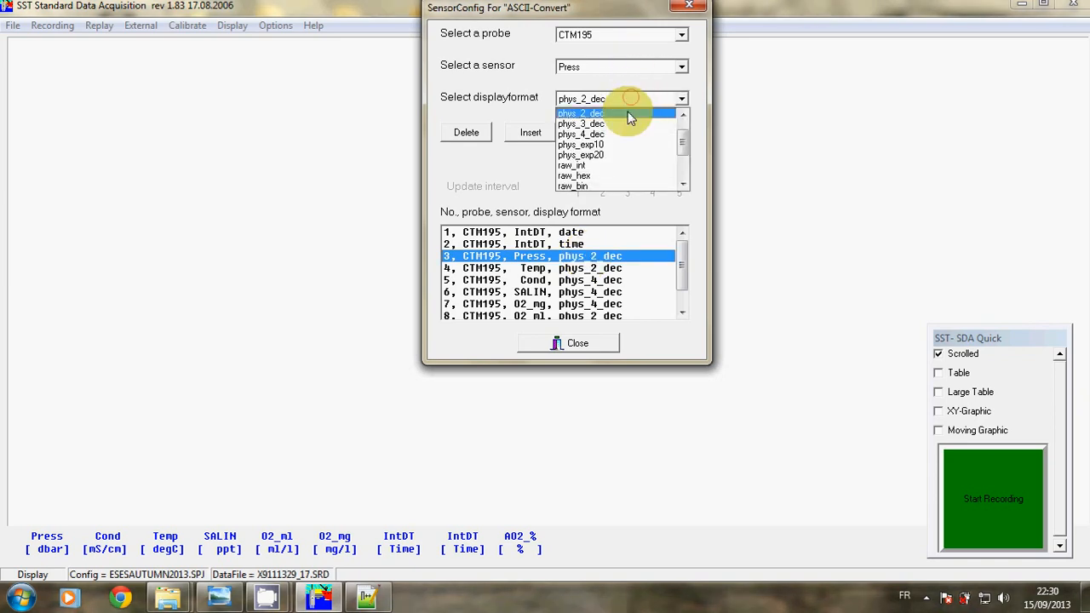
pyautogui.click(624, 120)
pyautogui.click(610, 134)
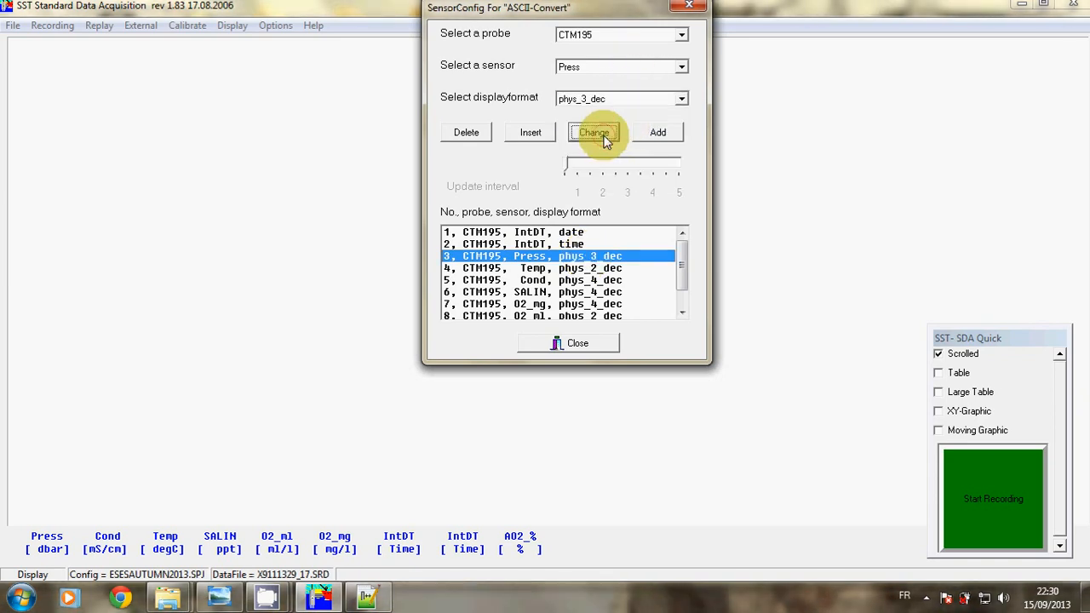
# Review the display formats of Temp, Cond, O2_mg, O2_ml and AO2_% sensors
pyautogui.click(560, 269)
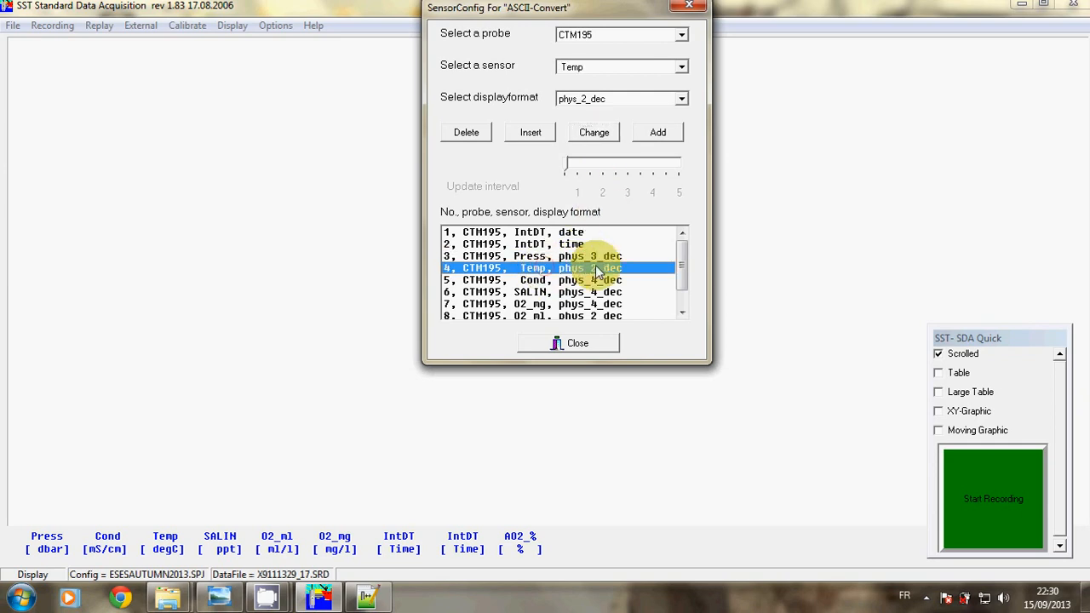
pyautogui.click(584, 279)
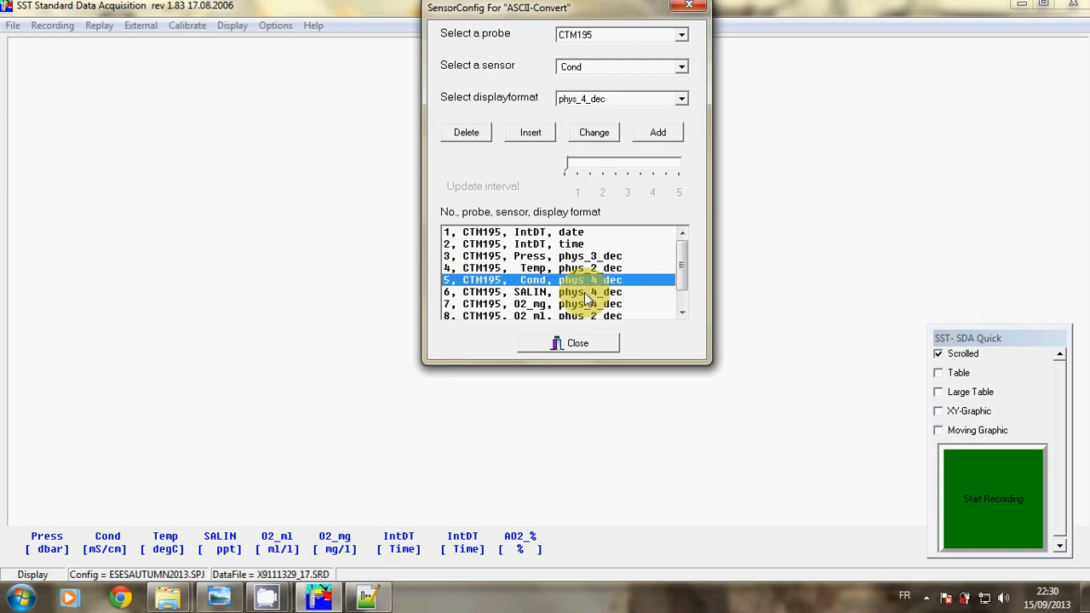
pyautogui.click(565, 304)
pyautogui.moveTo(683, 267); pyautogui.dragTo(681, 290)
pyautogui.click(626, 292)
pyautogui.click(620, 304)
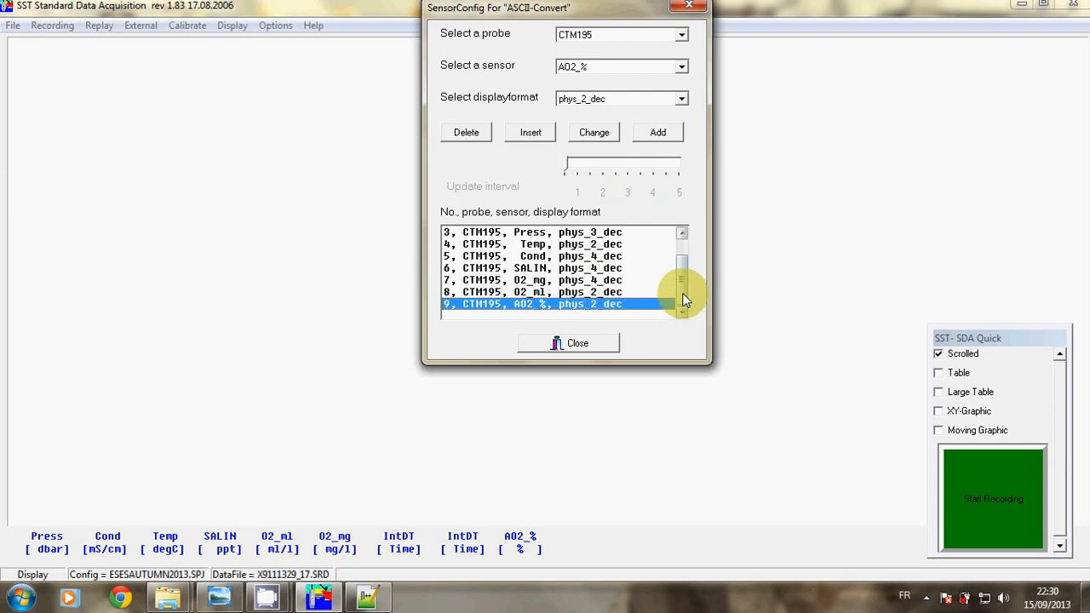
pyautogui.moveTo(685, 299)
pyautogui.mouseDown()
pyautogui.moveTo(682, 263)
pyautogui.moveTo(680, 303)
pyautogui.mouseUp()
# Close SensorConfig and bring the CTD.jpg workflow diagram back into view
pyautogui.click(574, 345)
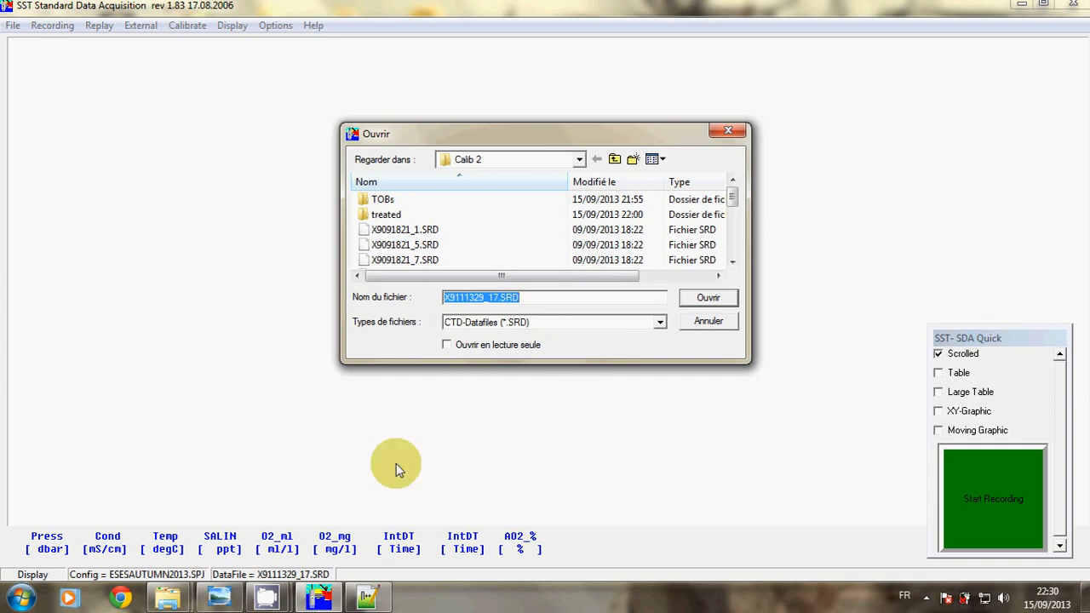
pyautogui.click(219, 598)
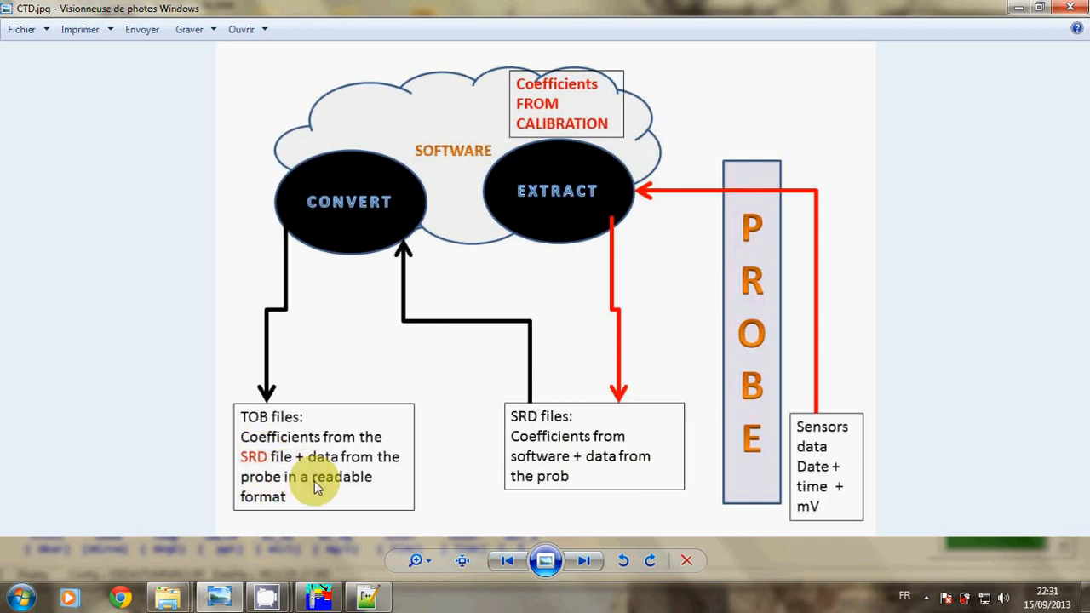
# Load X9111200_15.SRD for ASCII-Convert replay and accept the replay options
pyautogui.click(317, 586)
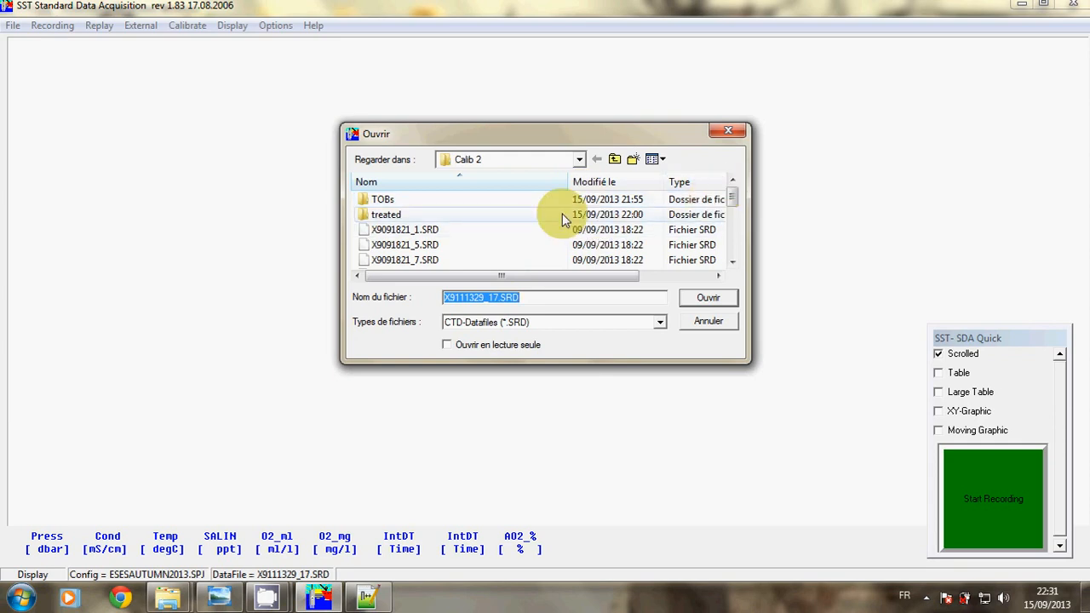
pyautogui.moveTo(734, 194); pyautogui.dragTo(730, 246)
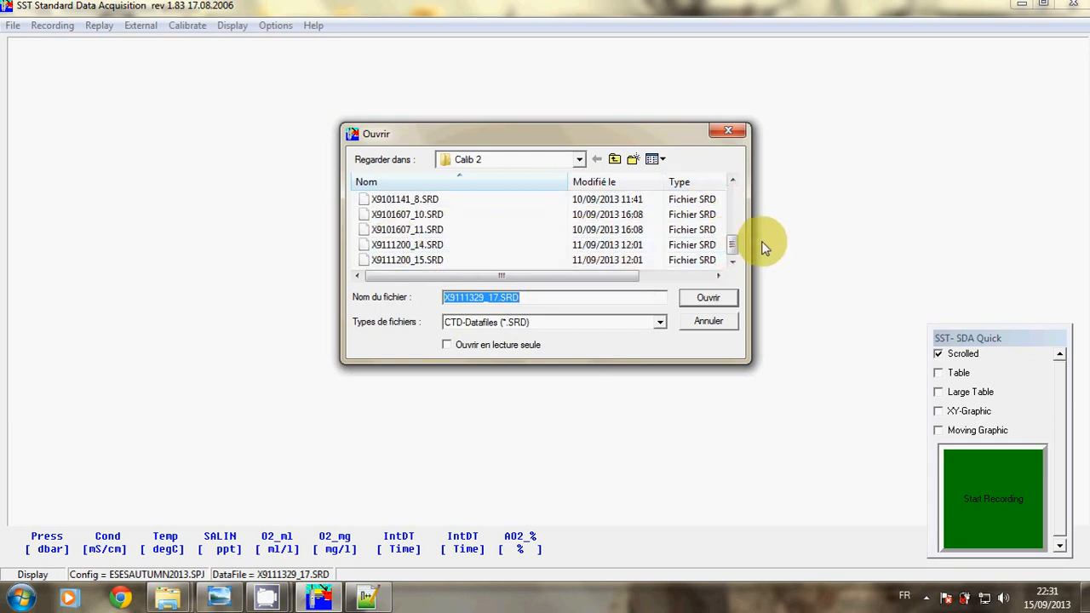
pyautogui.moveTo(736, 224); pyautogui.dragTo(732, 252)
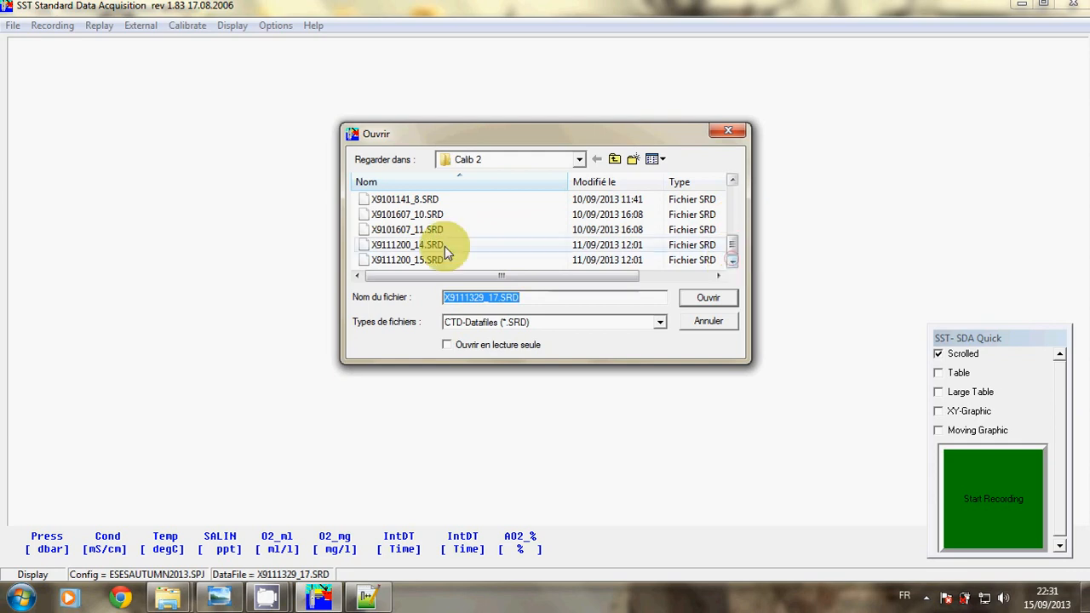
pyautogui.doubleClick(428, 260)
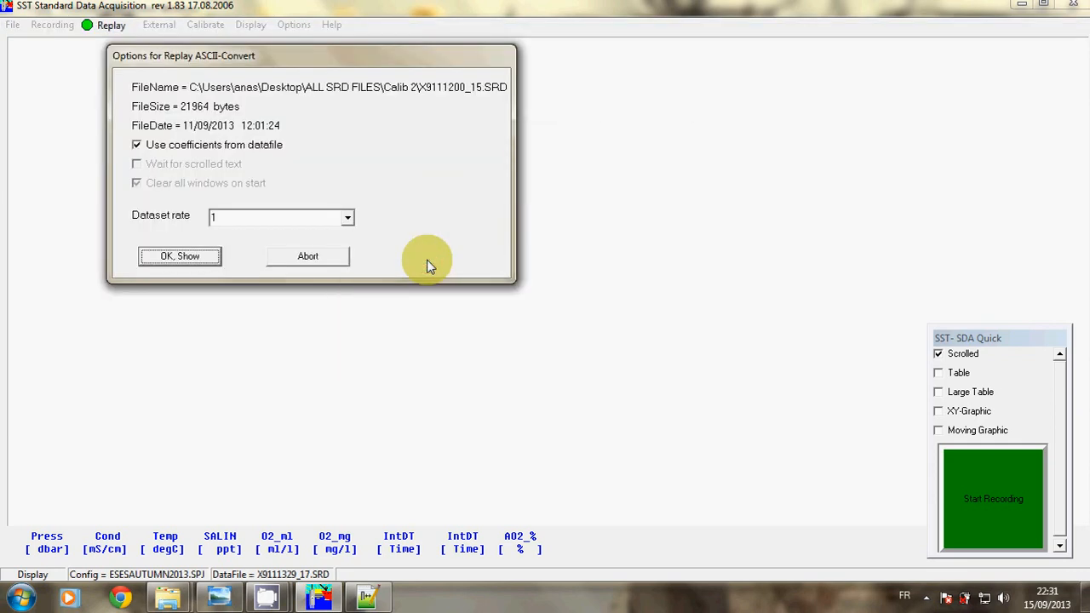
pyautogui.click(213, 257)
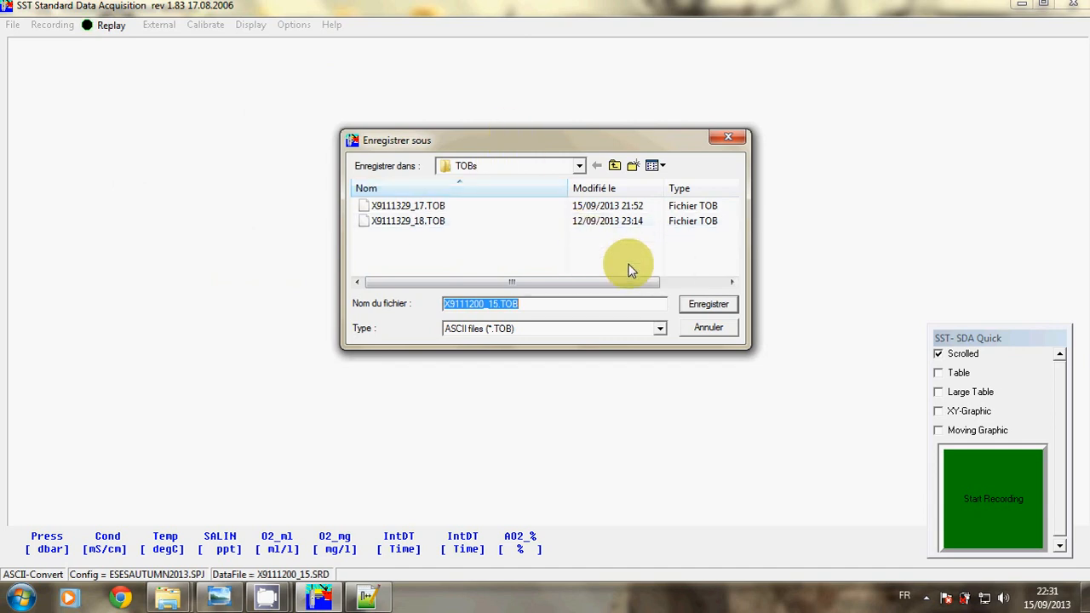
# Save the conversion as X9111200_15.TOB, dismissing the COM1 warning and completion message
pyautogui.click(693, 304)
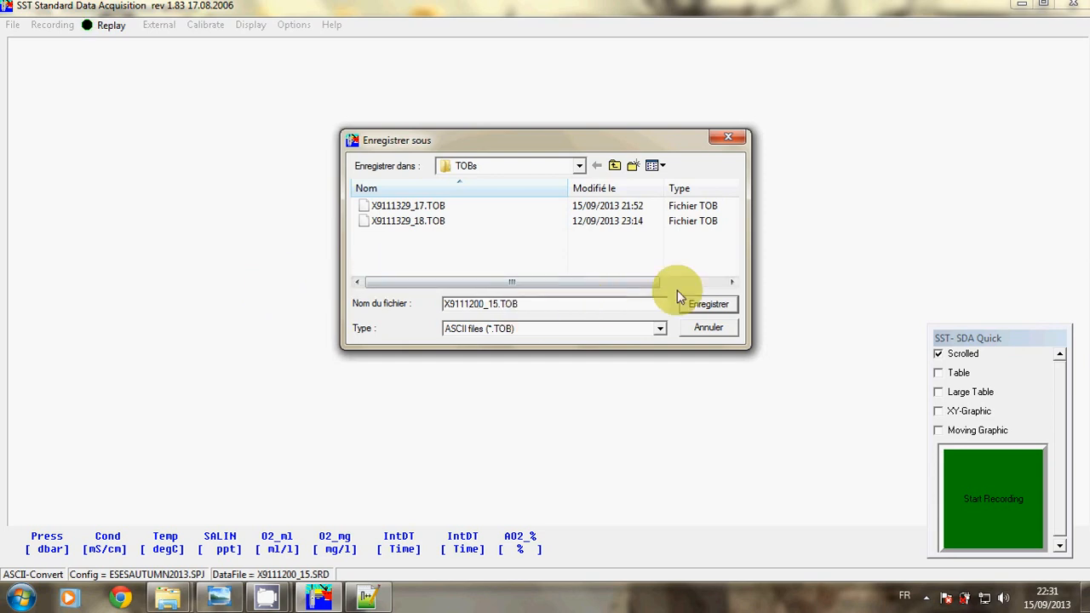
pyautogui.click(697, 303)
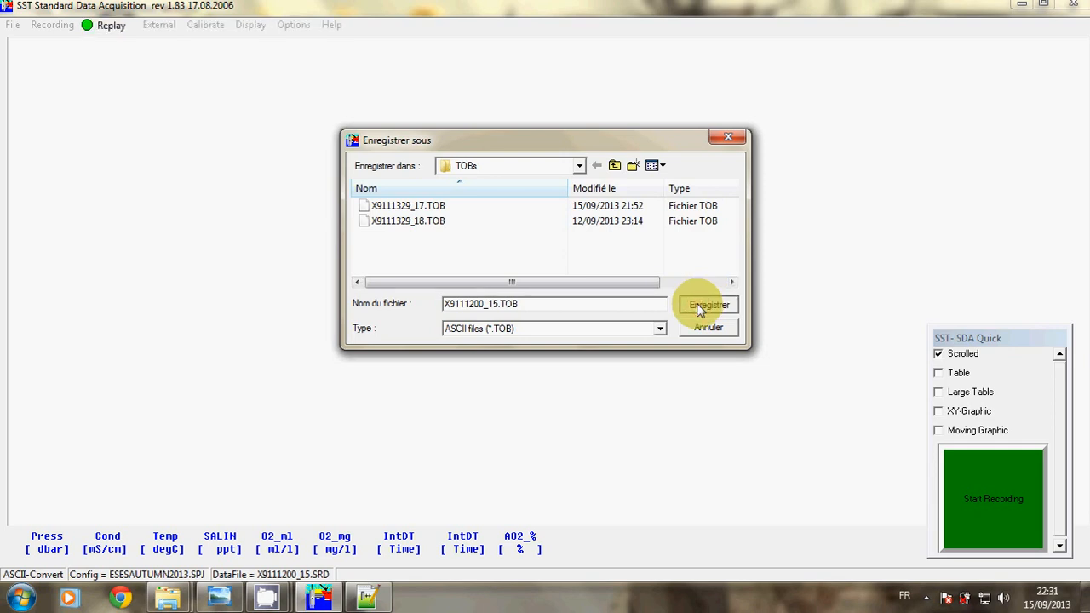
pyautogui.moveTo(696, 304); pyautogui.dragTo(546, 329)
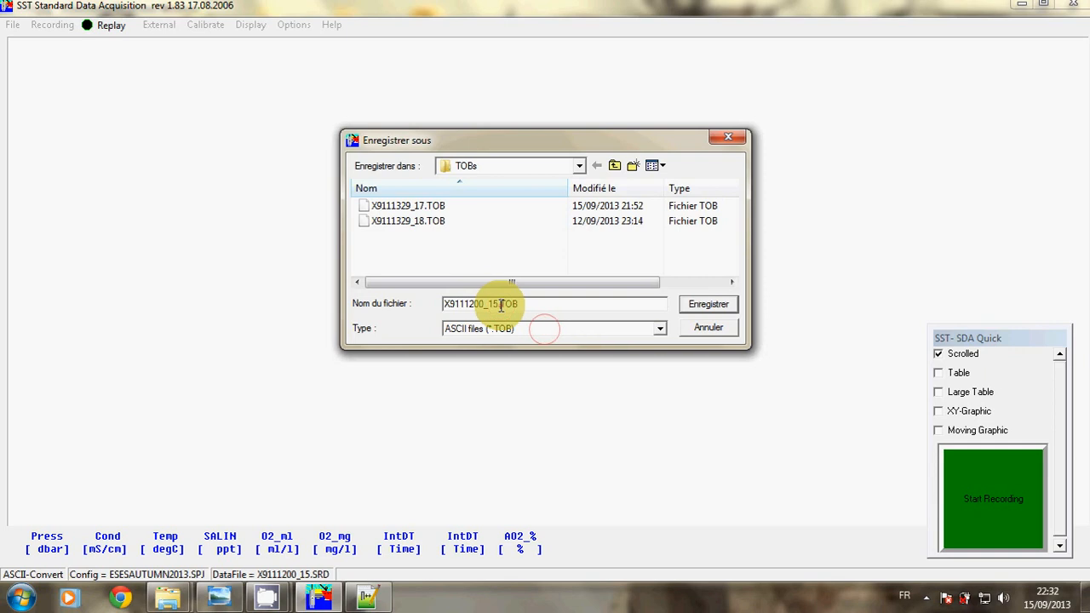
pyautogui.click(500, 305)
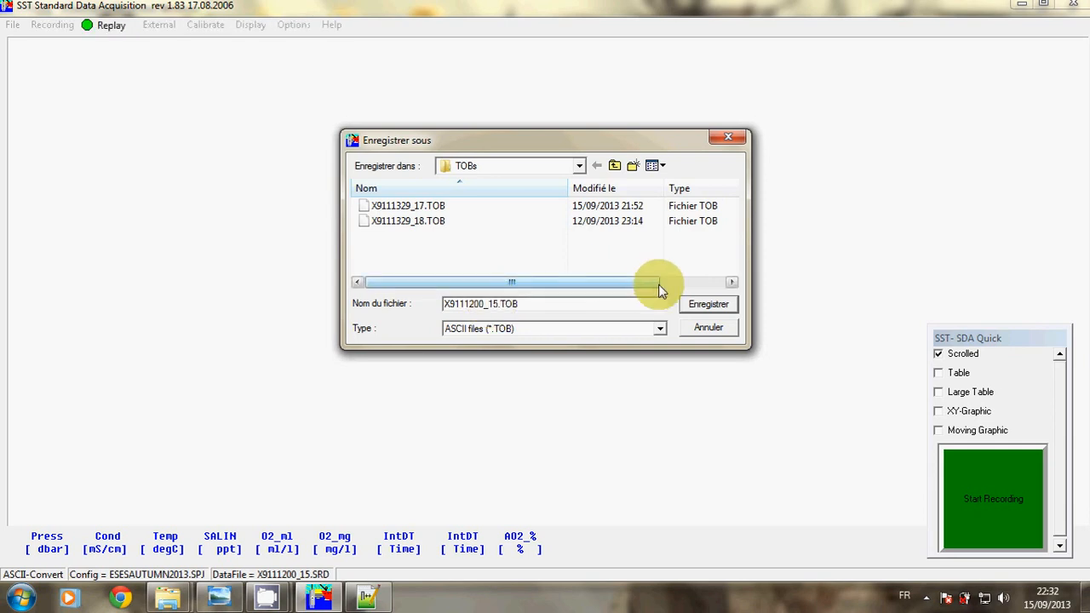
pyautogui.click(698, 307)
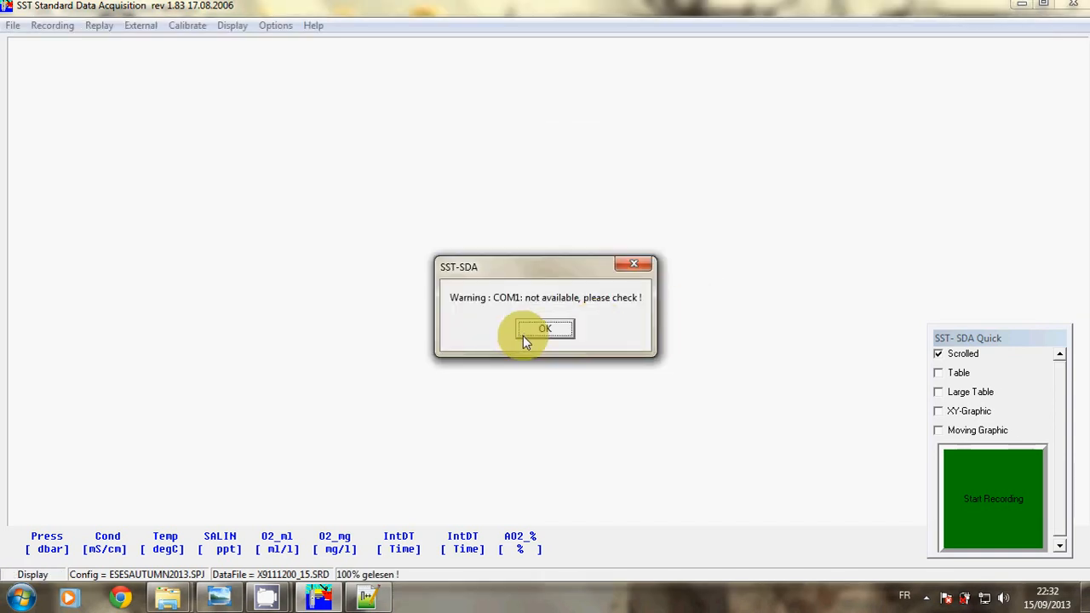
pyautogui.click(524, 334)
pyautogui.click(543, 329)
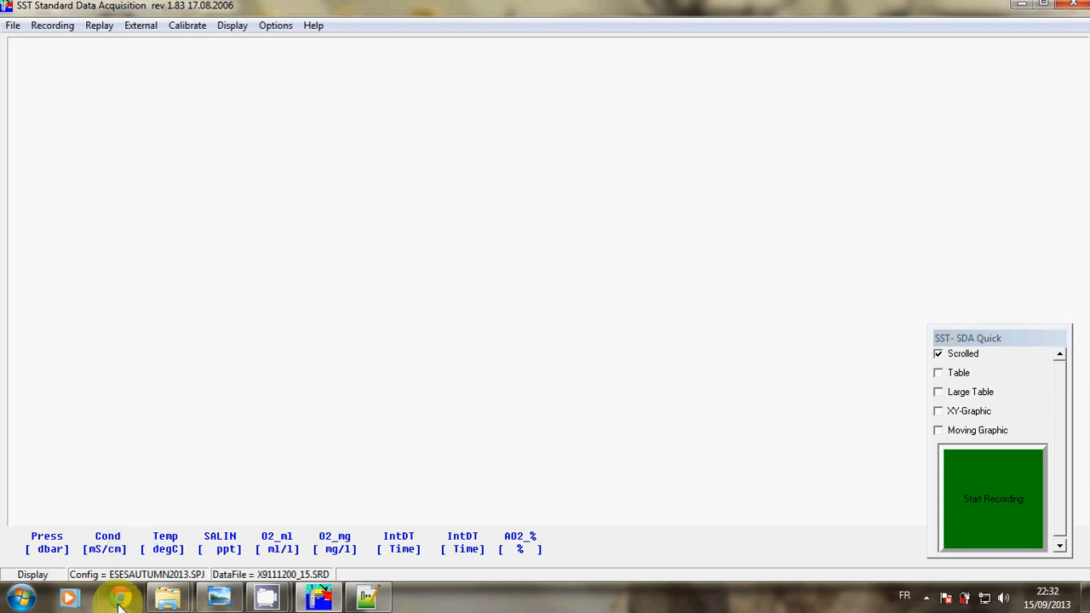
# In Explorer, go from the treated folder up to Calib 2 and into TOBs
pyautogui.click(157, 599)
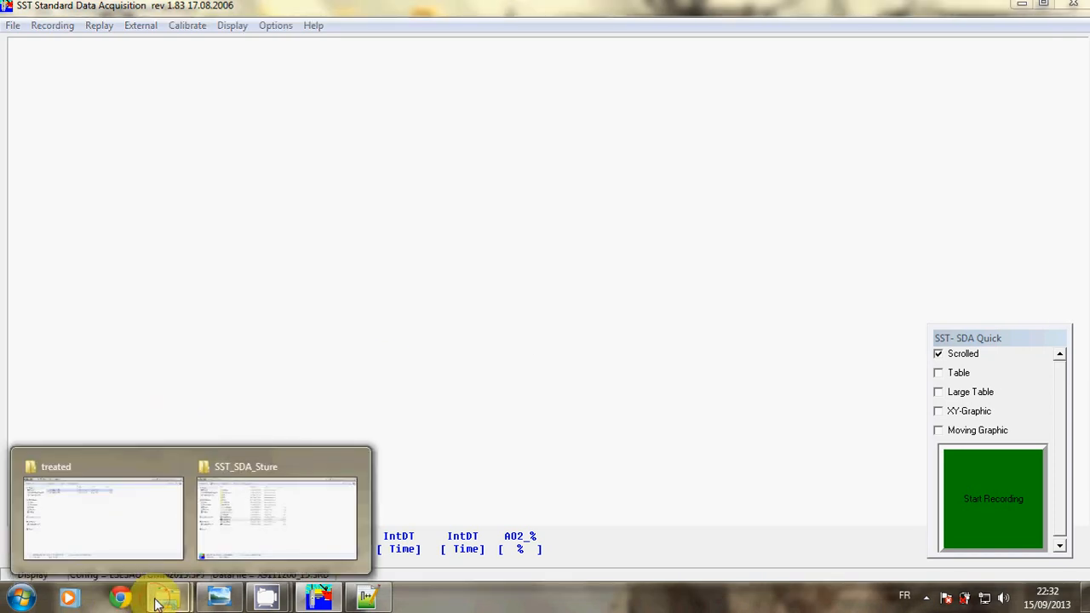
pyautogui.click(163, 545)
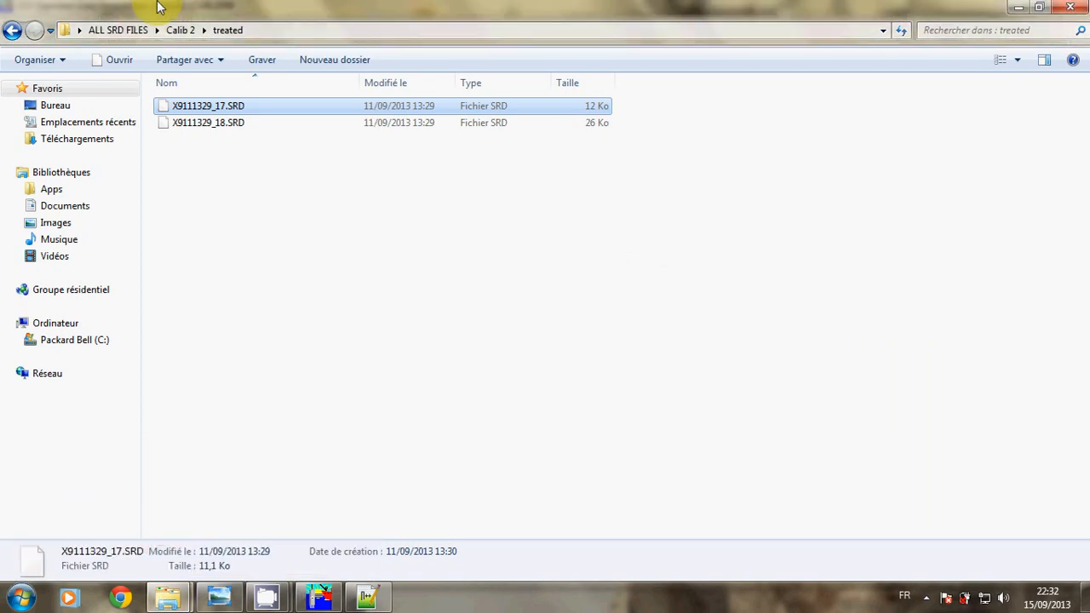
pyautogui.click(178, 30)
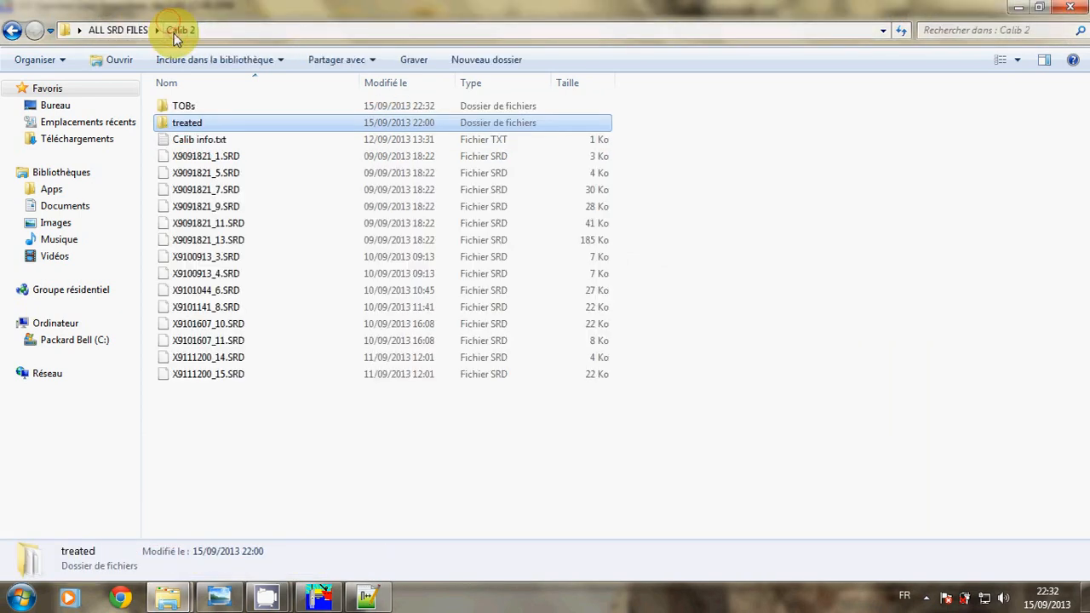
pyautogui.doubleClick(228, 113)
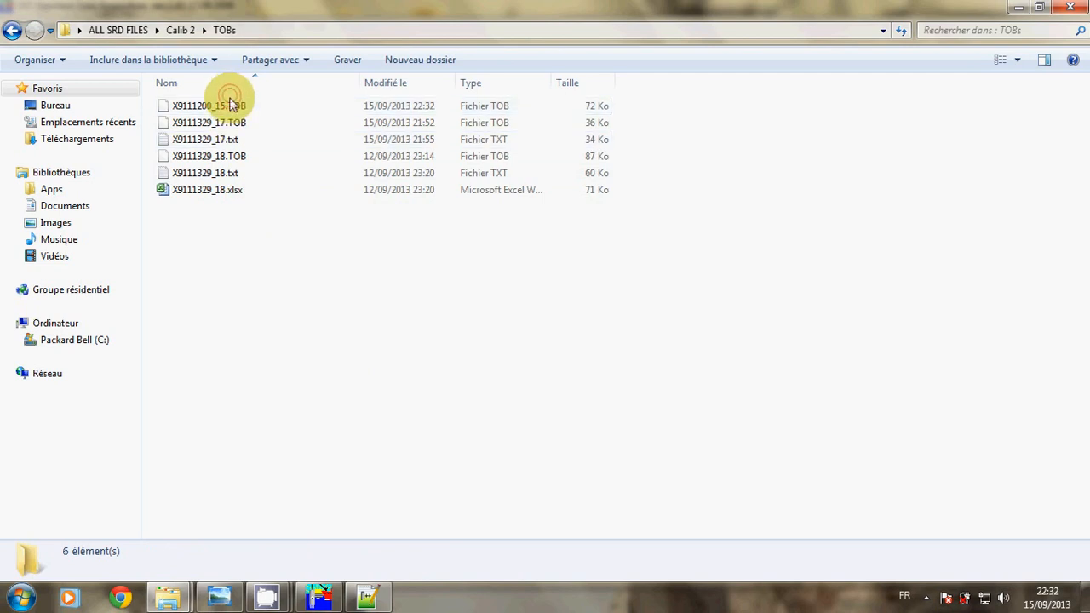
# Open the new X9111200_15.TOB file in Notepad++
pyautogui.click(230, 107)
pyautogui.rightClick(230, 111)
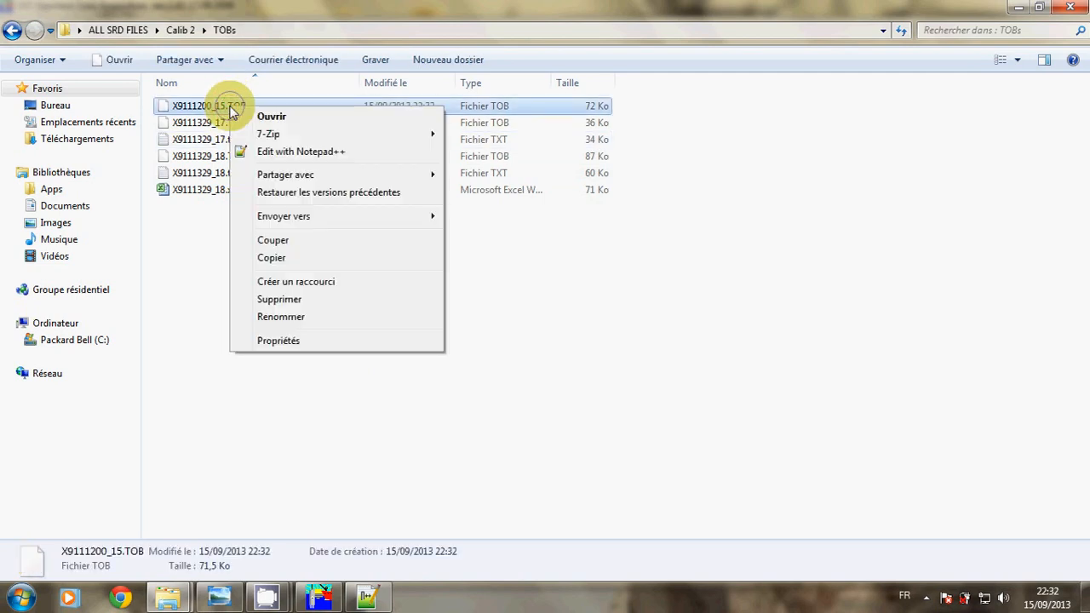
pyautogui.click(274, 152)
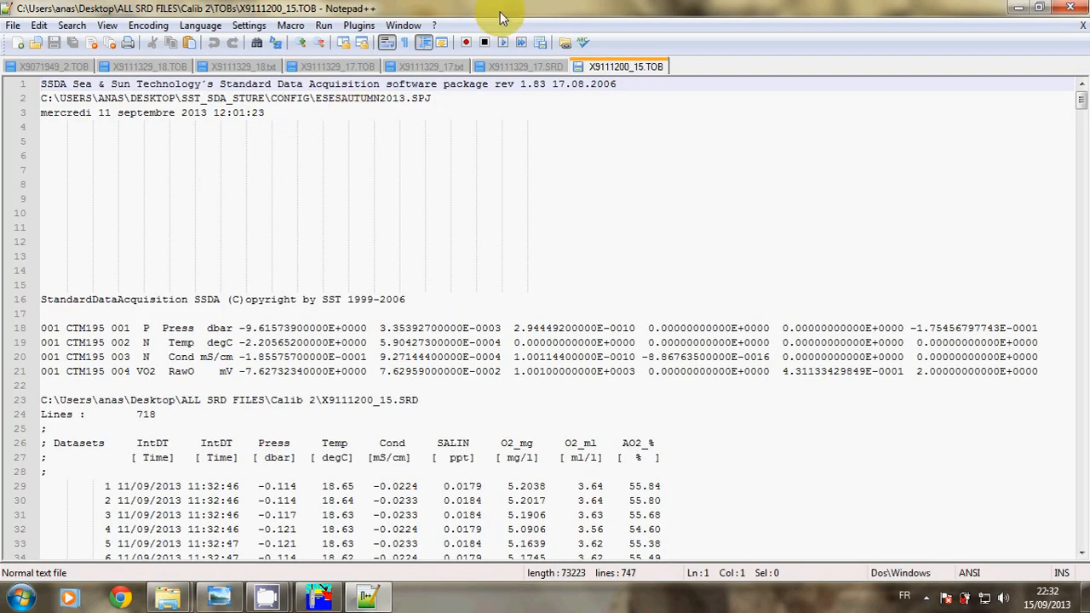
# After glancing at the X9111329_17.SRD tab, open Calib 2's X9111200_15.SRD in Notepad++
pyautogui.click(505, 63)
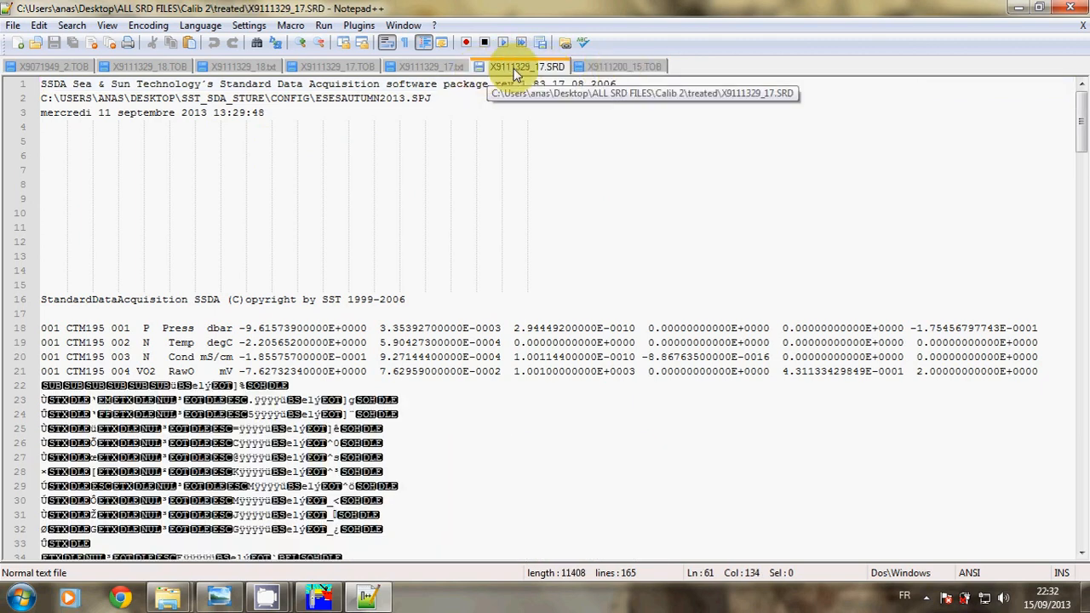
pyautogui.click(600, 67)
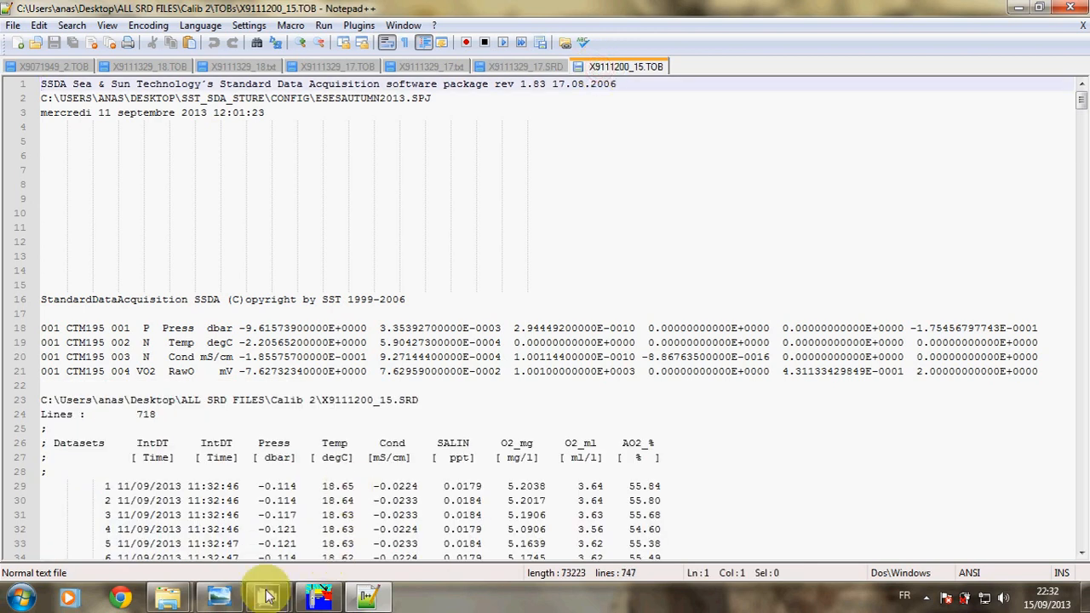
pyautogui.moveTo(183, 592)
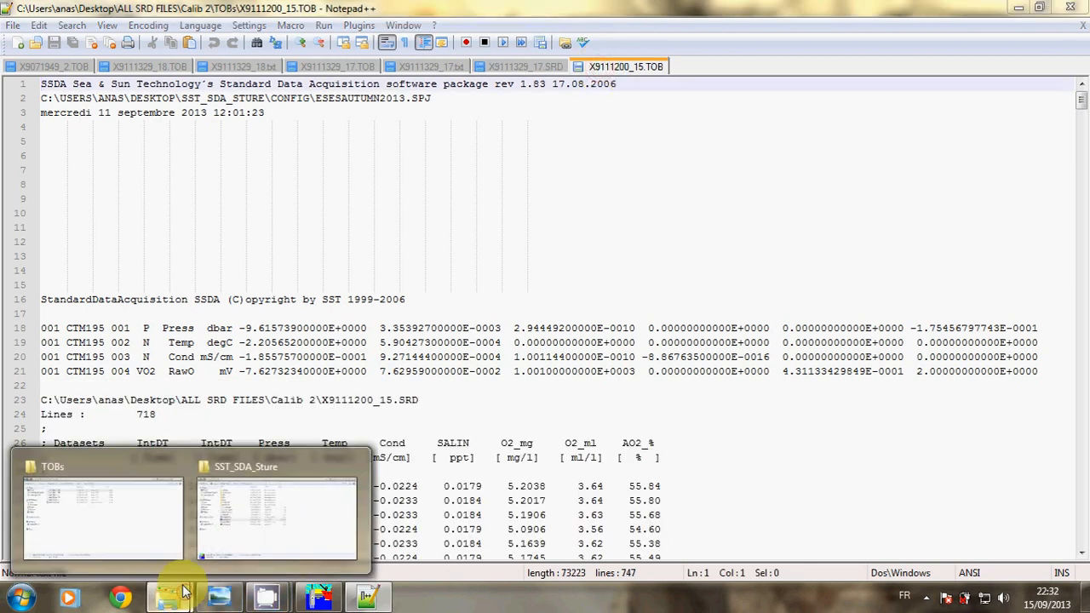
pyautogui.click(150, 523)
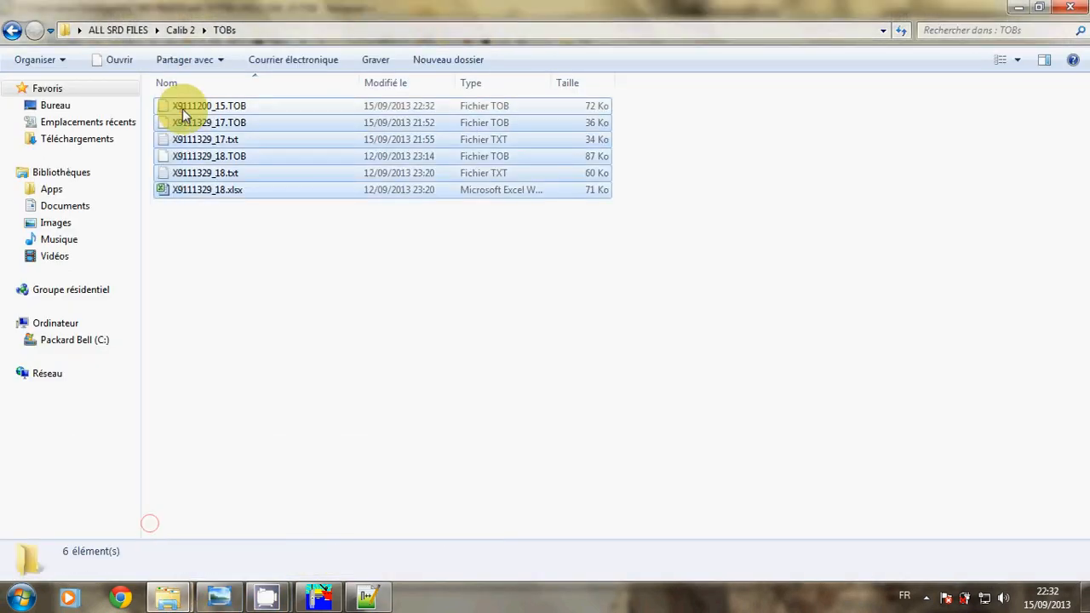
pyautogui.click(169, 32)
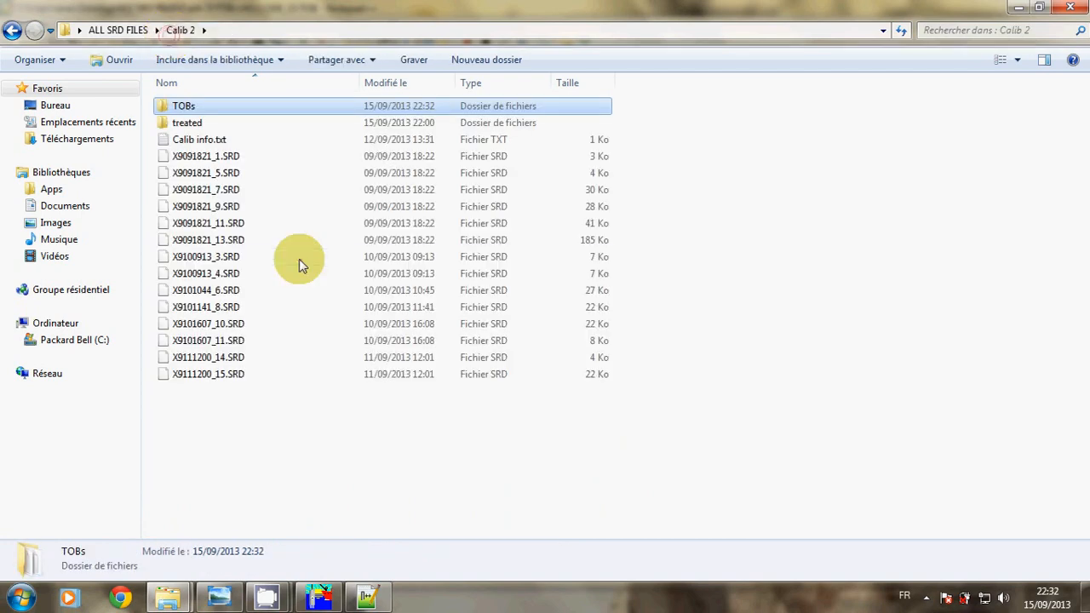
pyautogui.click(228, 374)
pyautogui.rightClick(229, 374)
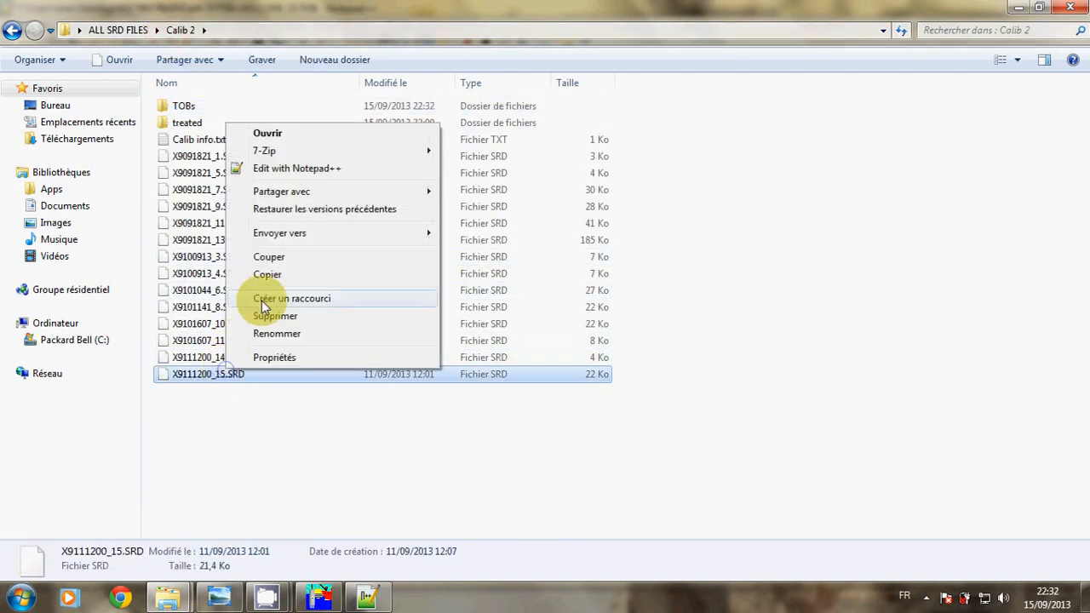
pyautogui.click(287, 170)
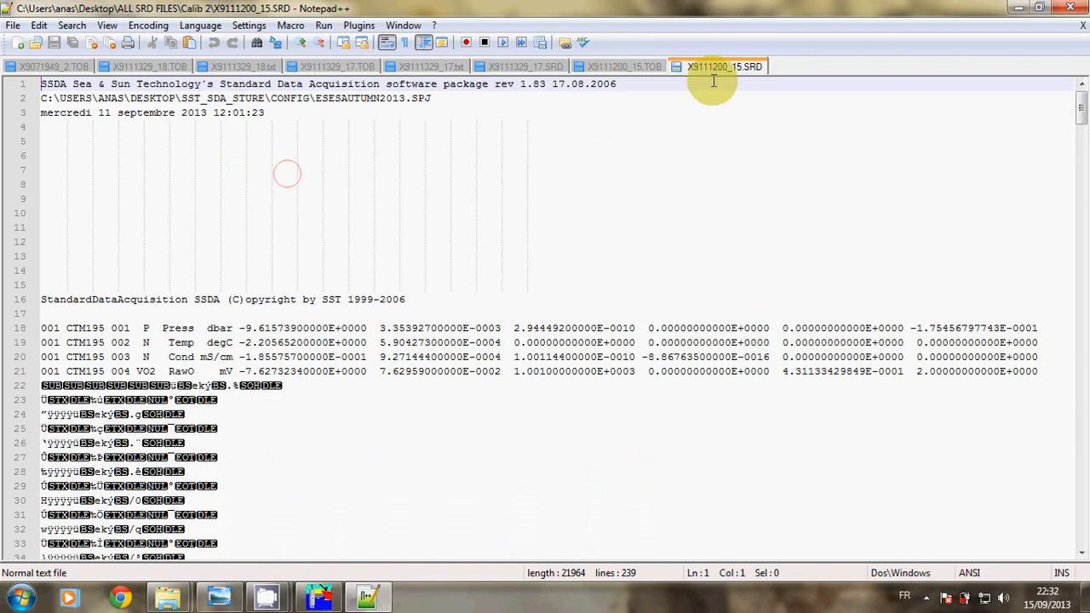
# Compare header lines 18–21 between the X9111200_15 SRD and TOB tabs
pyautogui.click(632, 68)
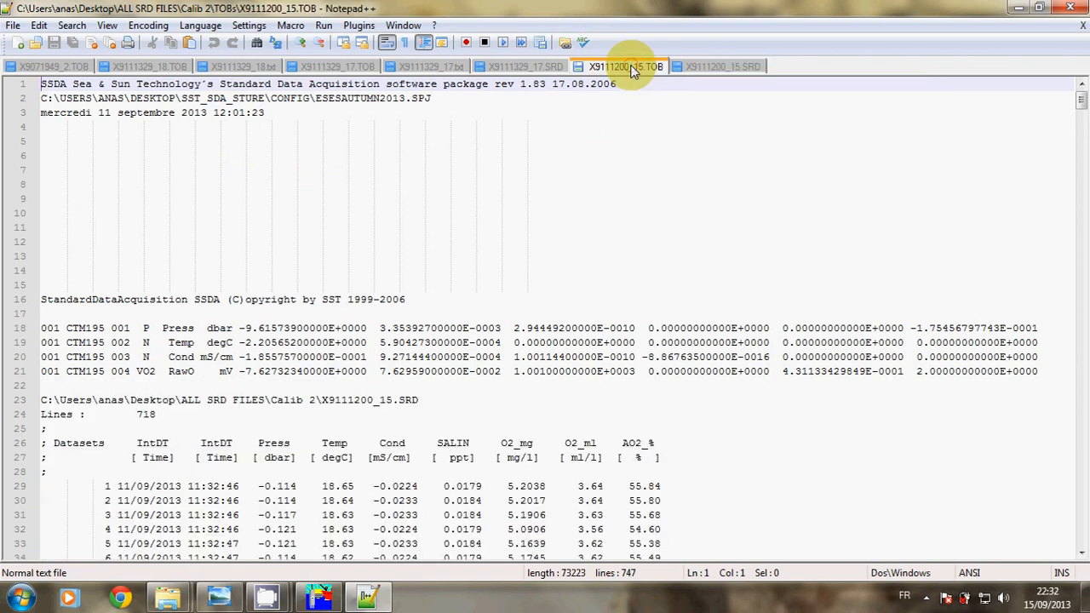
pyautogui.click(706, 68)
pyautogui.click(646, 72)
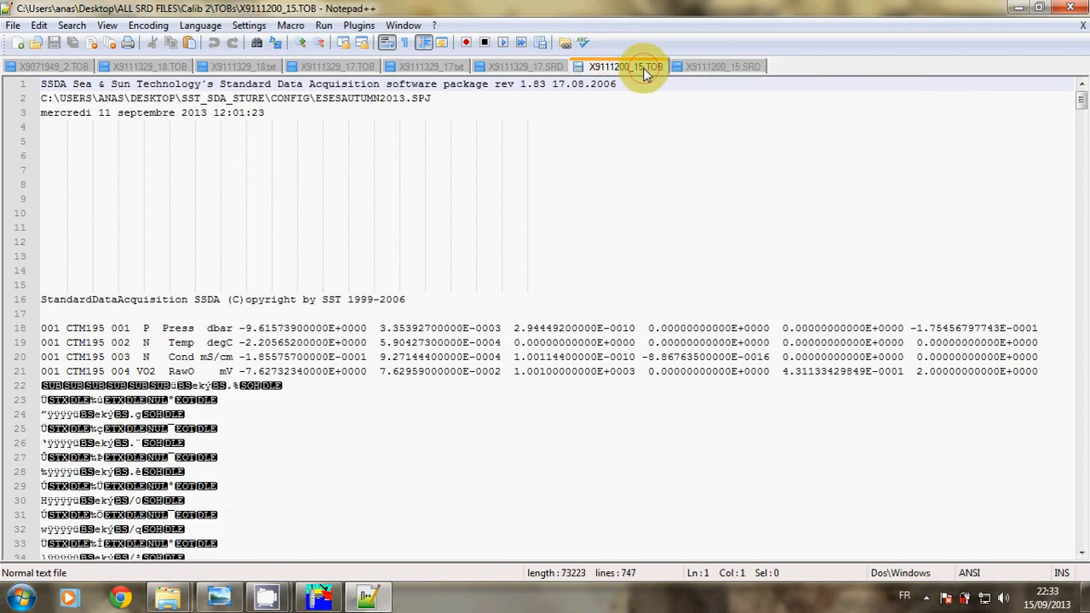
pyautogui.click(697, 70)
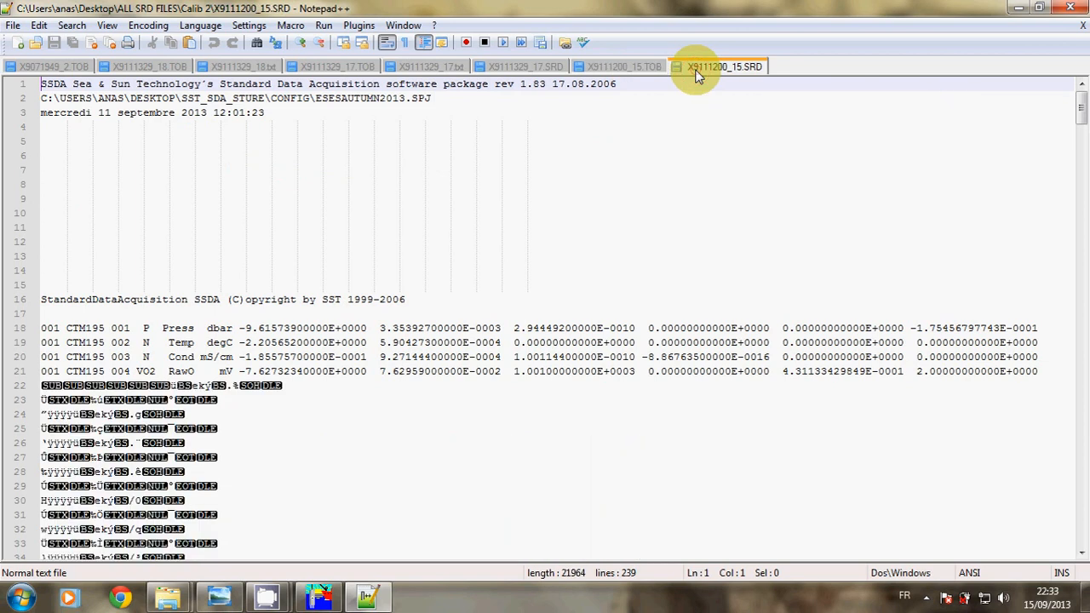
pyautogui.moveTo(1053, 368); pyautogui.dragTo(35, 330)
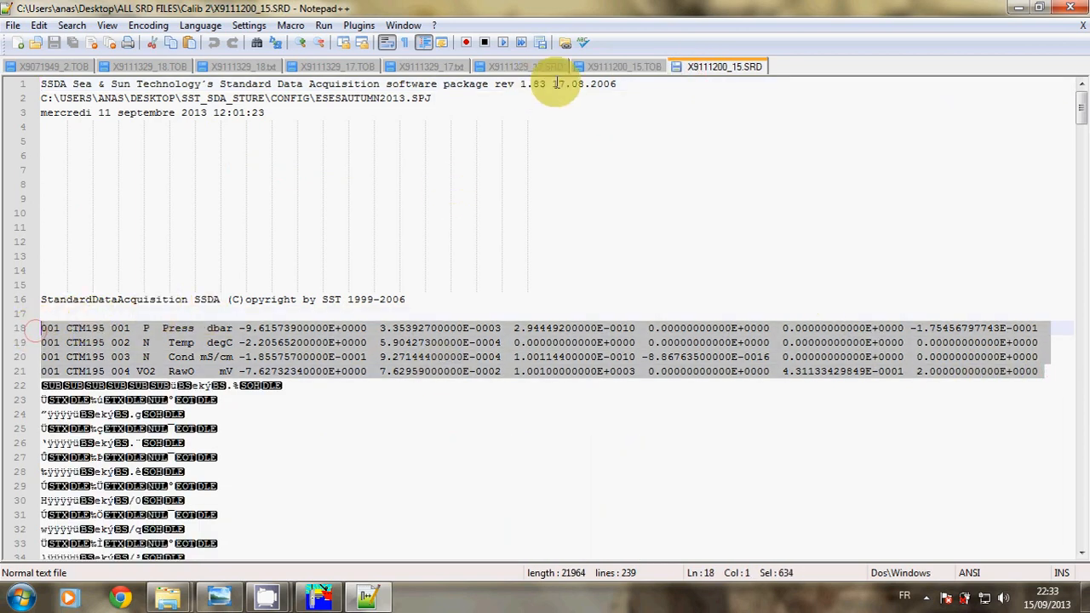
pyautogui.click(646, 68)
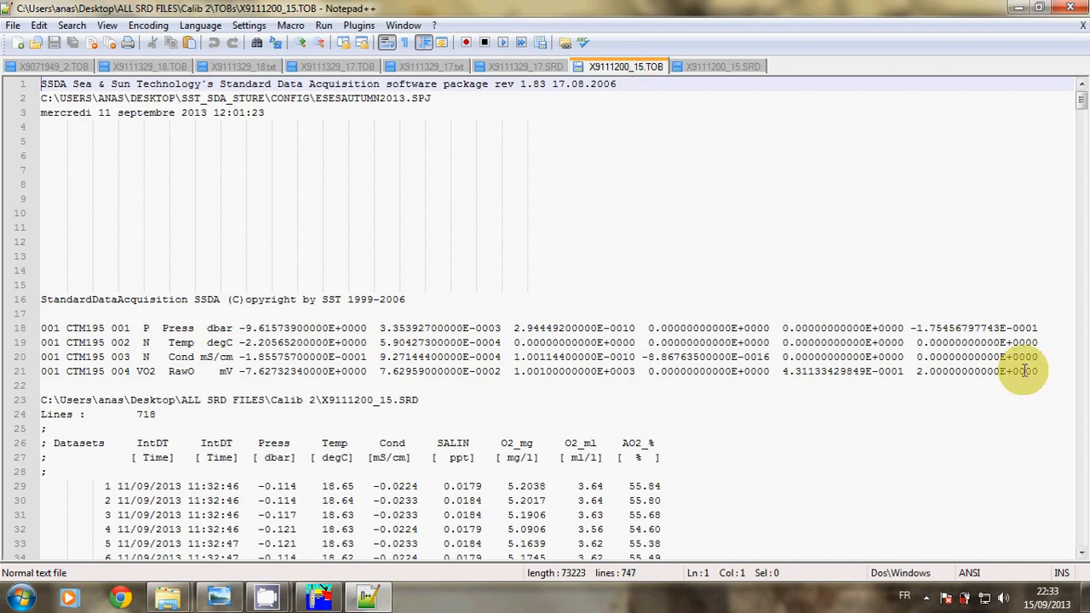
pyautogui.moveTo(1041, 371); pyautogui.dragTo(30, 330)
pyautogui.click(708, 69)
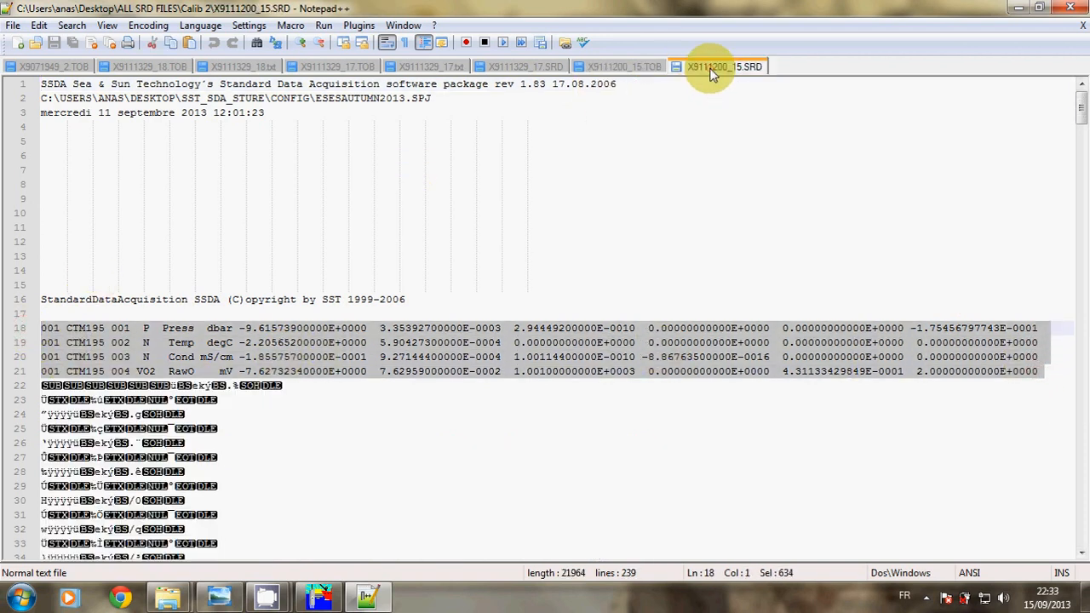
pyautogui.click(632, 68)
pyautogui.click(711, 67)
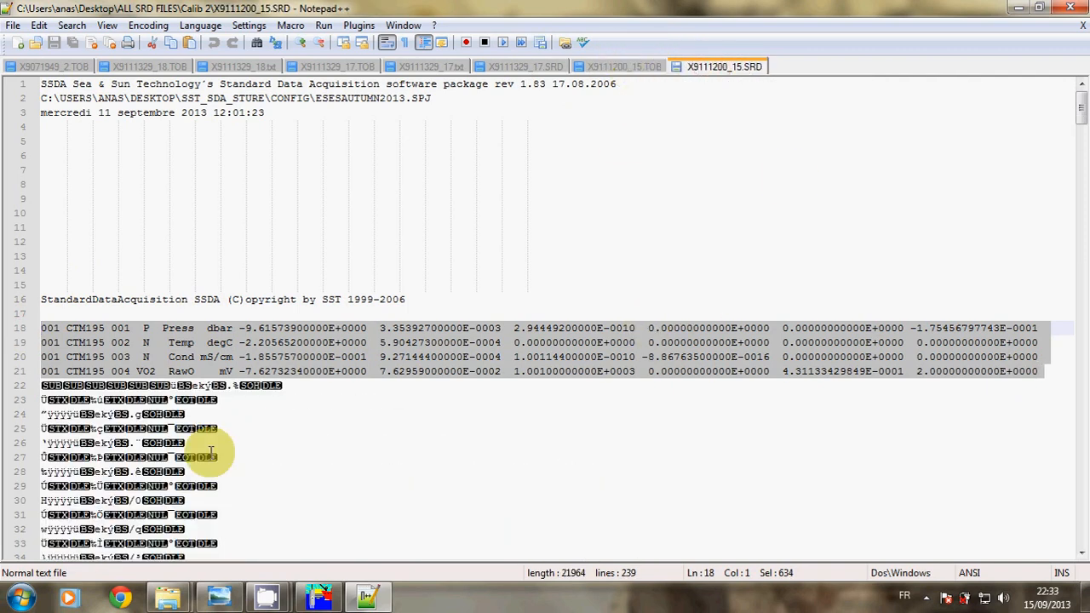
pyautogui.click(186, 444)
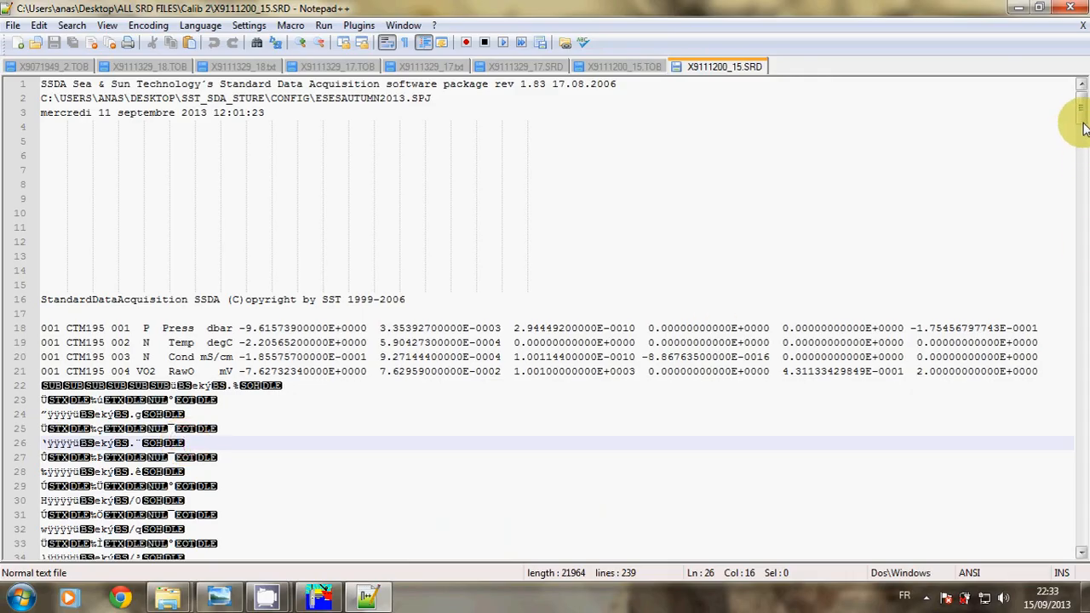
# Scroll through the TOB file's Press, Temp, Cond, SALIN and O2 data columns
pyautogui.moveTo(1078, 116); pyautogui.dragTo(1081, 426)
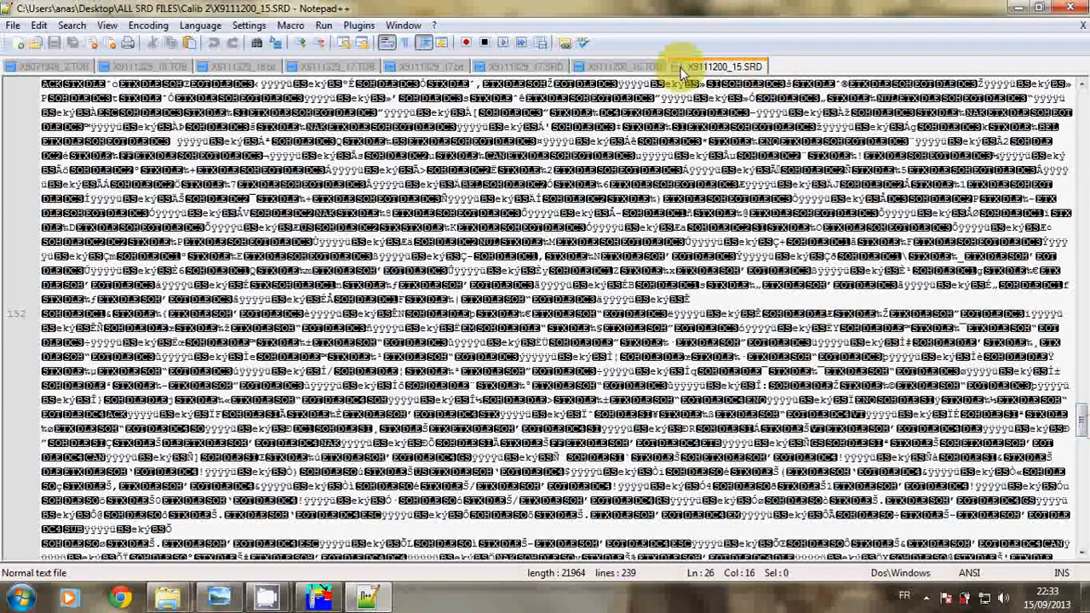
pyautogui.click(627, 68)
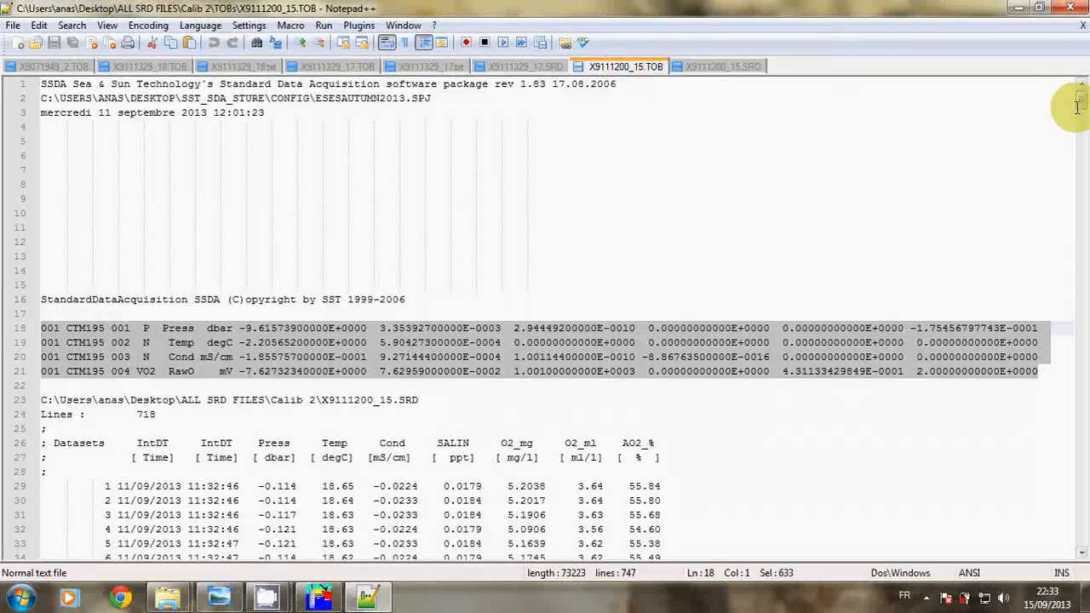
pyautogui.moveTo(1080, 100); pyautogui.dragTo(1080, 117)
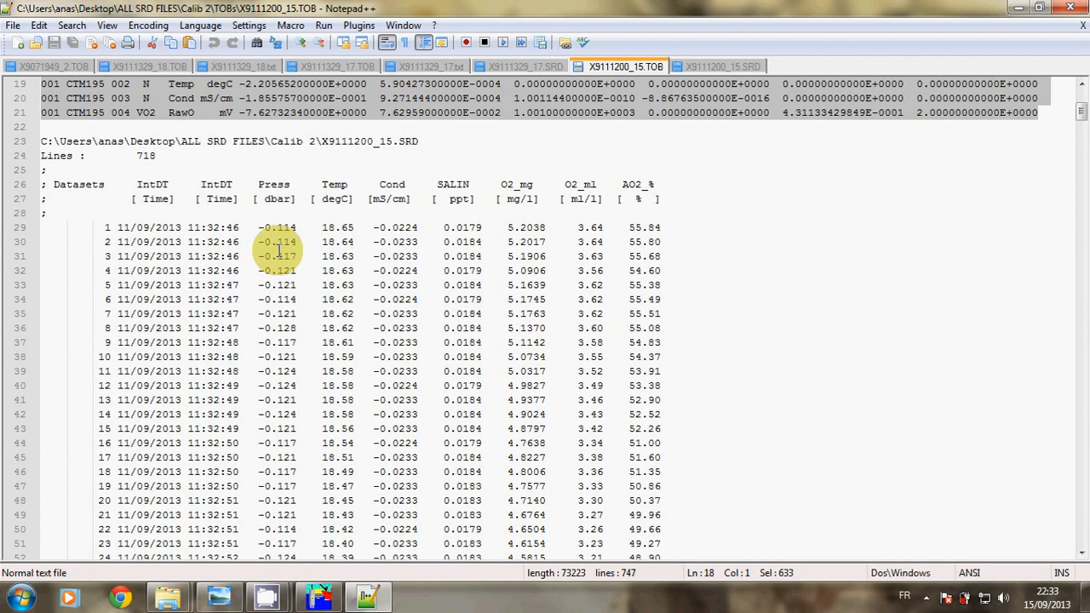
pyautogui.moveTo(1081, 110)
pyautogui.mouseDown()
pyautogui.moveTo(1086, 212)
pyautogui.moveTo(1070, 93)
pyautogui.moveTo(1081, 115)
pyautogui.mouseUp()
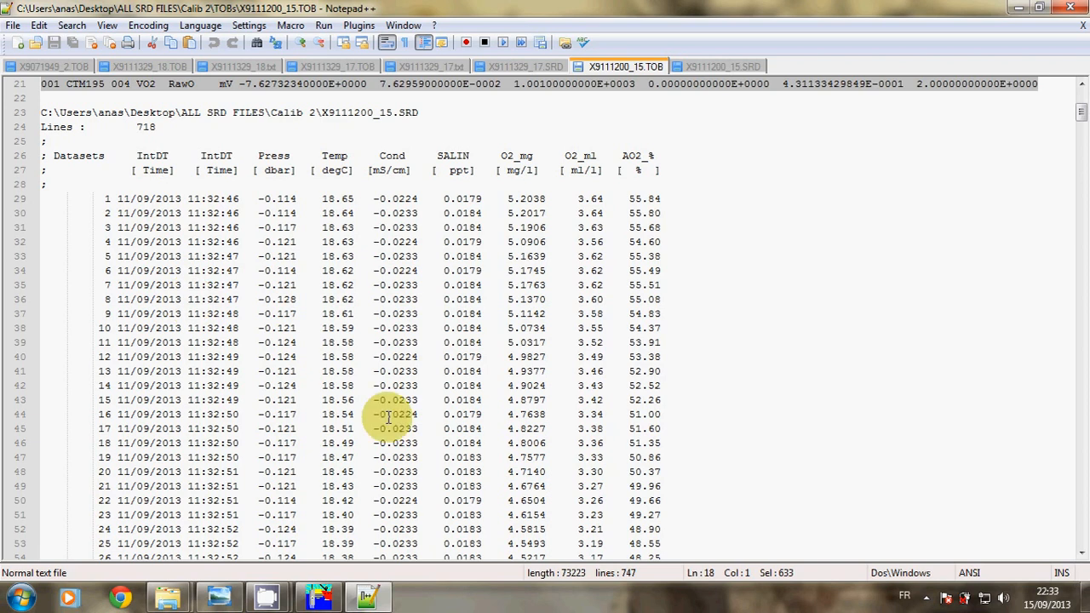
# Go to the ALL SRD FILES folder and open CTD data.xlsx in Excel
pyautogui.moveTo(171, 594)
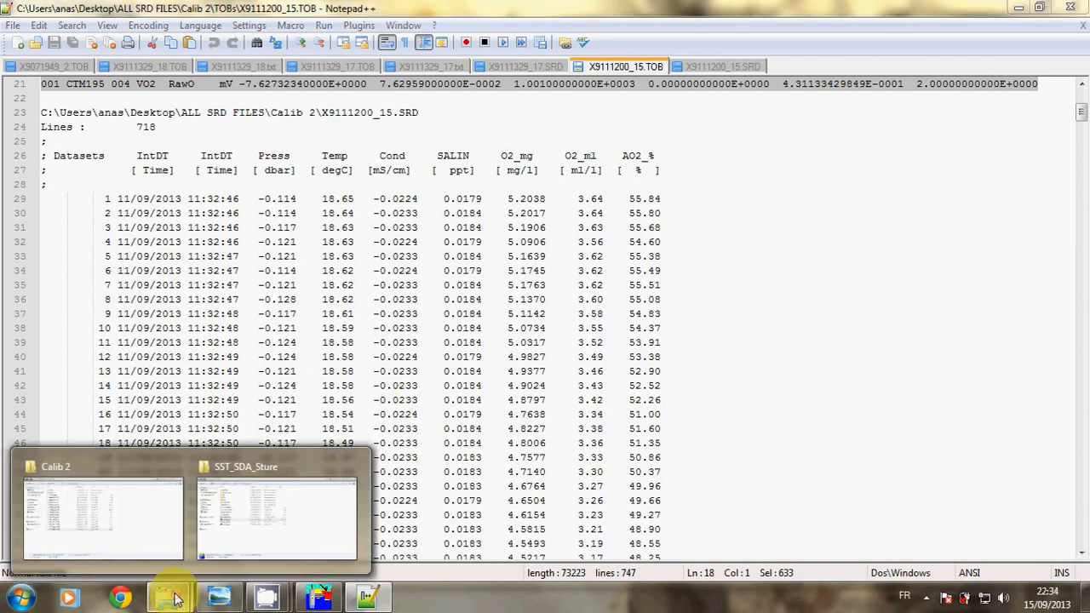
pyautogui.moveTo(136, 492)
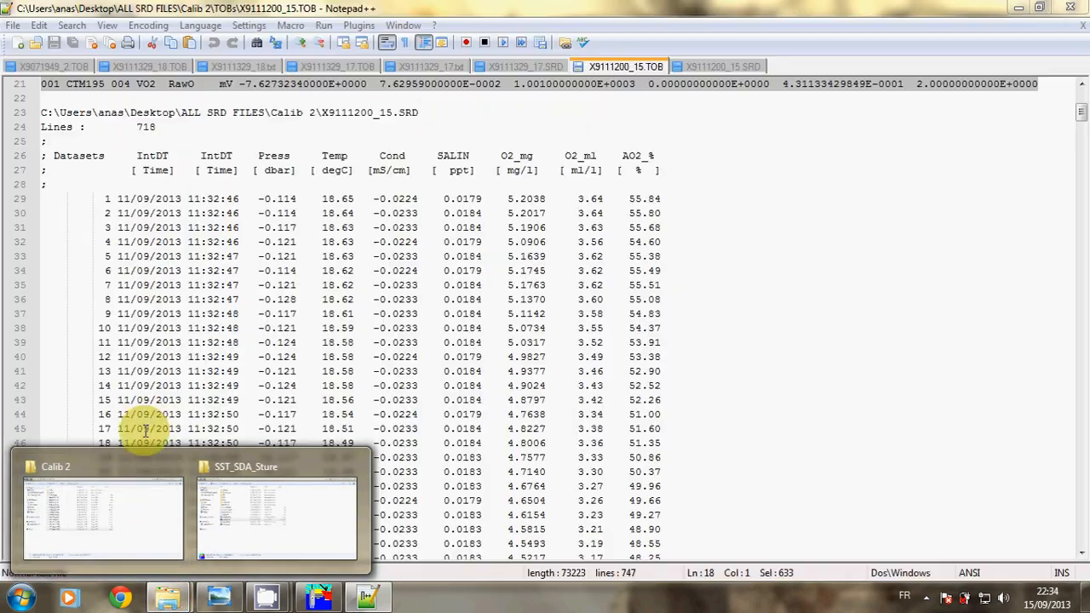
pyautogui.click(124, 467)
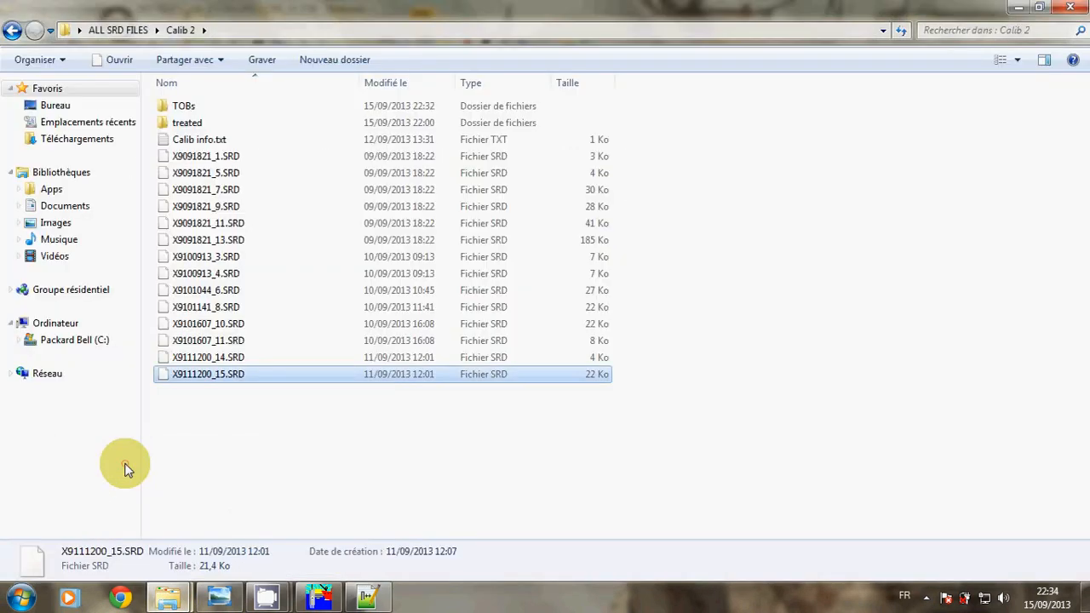
pyautogui.click(99, 29)
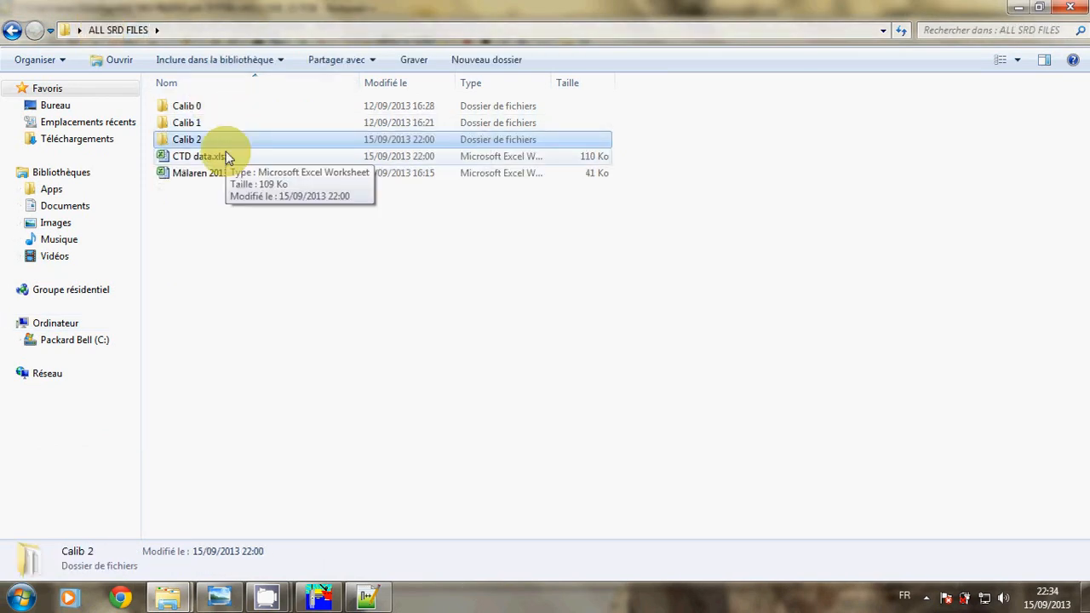
pyautogui.doubleClick(198, 155)
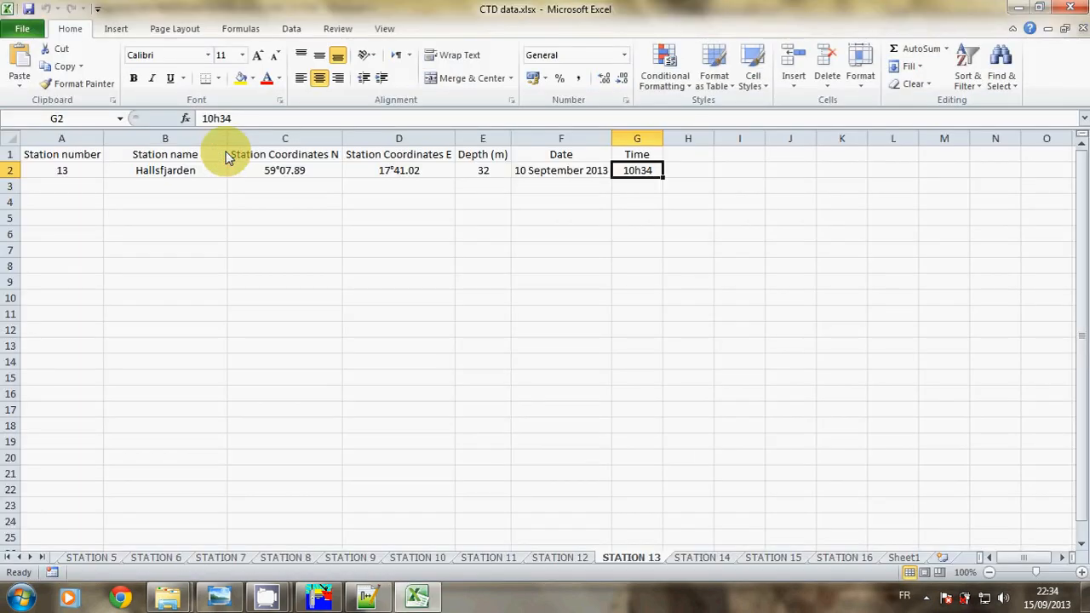
# Check the date in cell F2 on the STATION 1 sheet
pyautogui.click(20, 558)
pyautogui.click(20, 558)
pyautogui.click(20, 558)
pyautogui.click(20, 557)
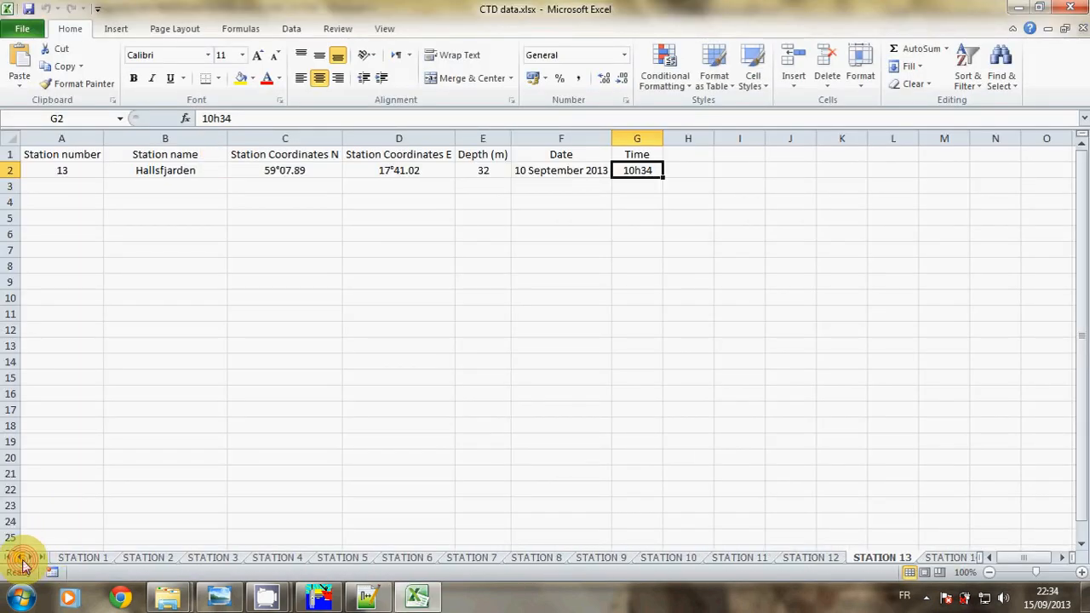
pyautogui.click(69, 558)
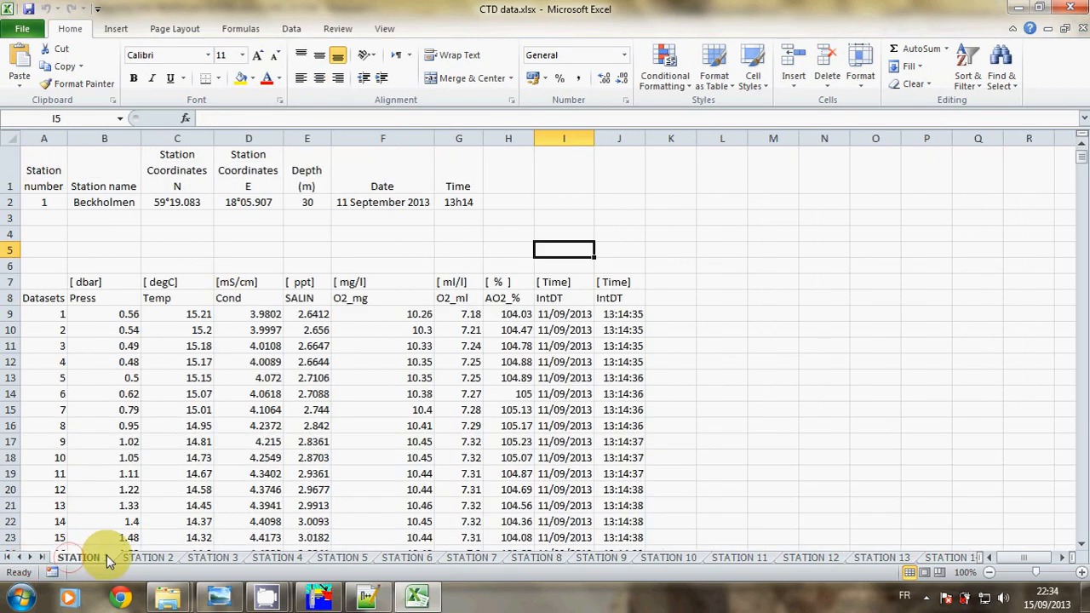
pyautogui.click(385, 204)
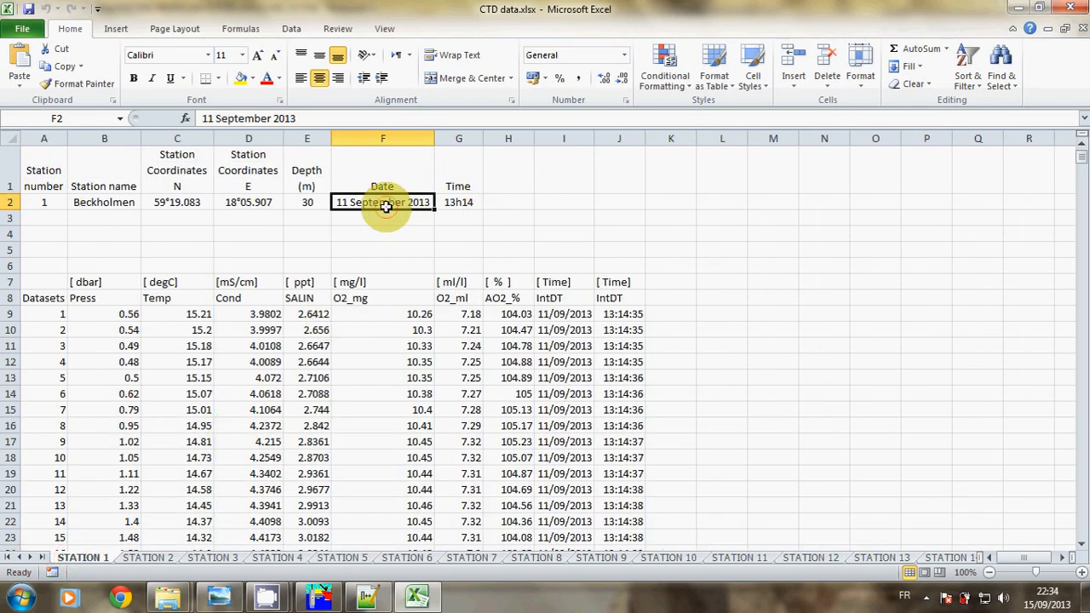
# Compare STATION 3's date and time in F3 and G3, then return to X9111200_15.TOB
pyautogui.click(149, 558)
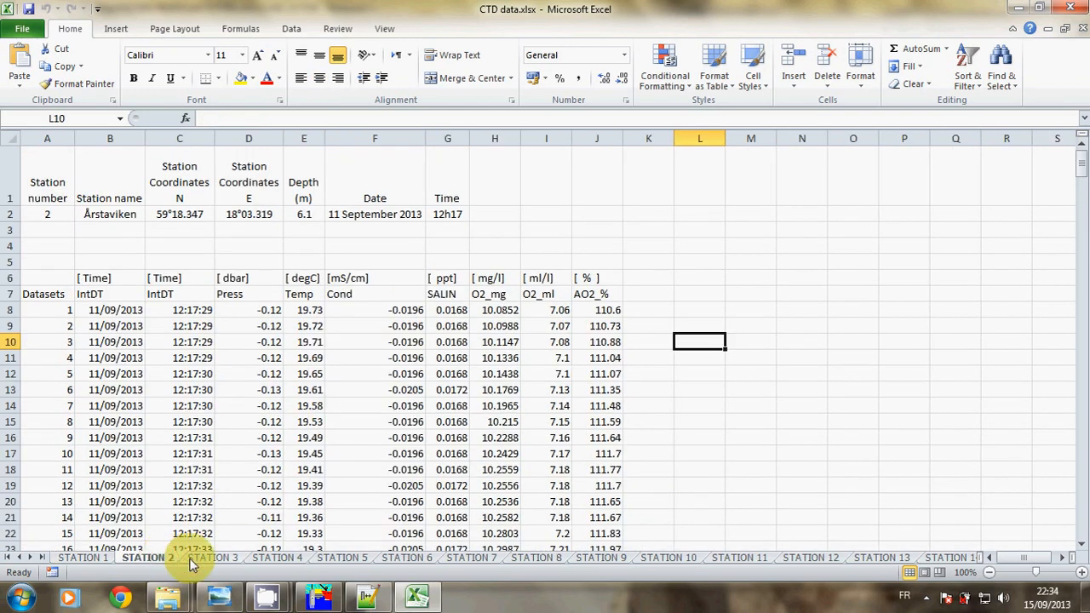
pyautogui.click(191, 560)
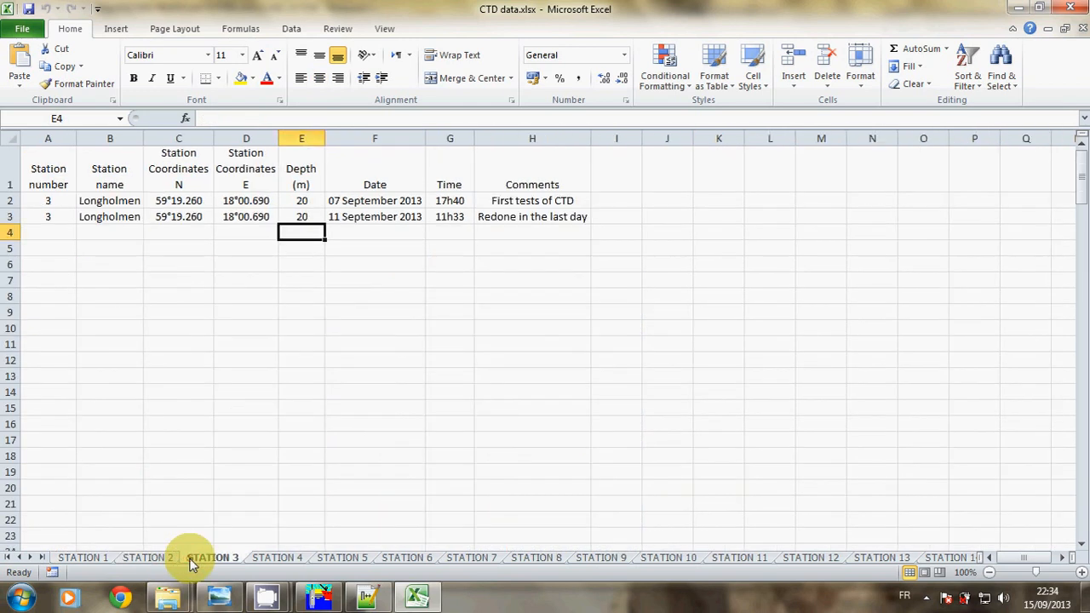
pyautogui.click(372, 216)
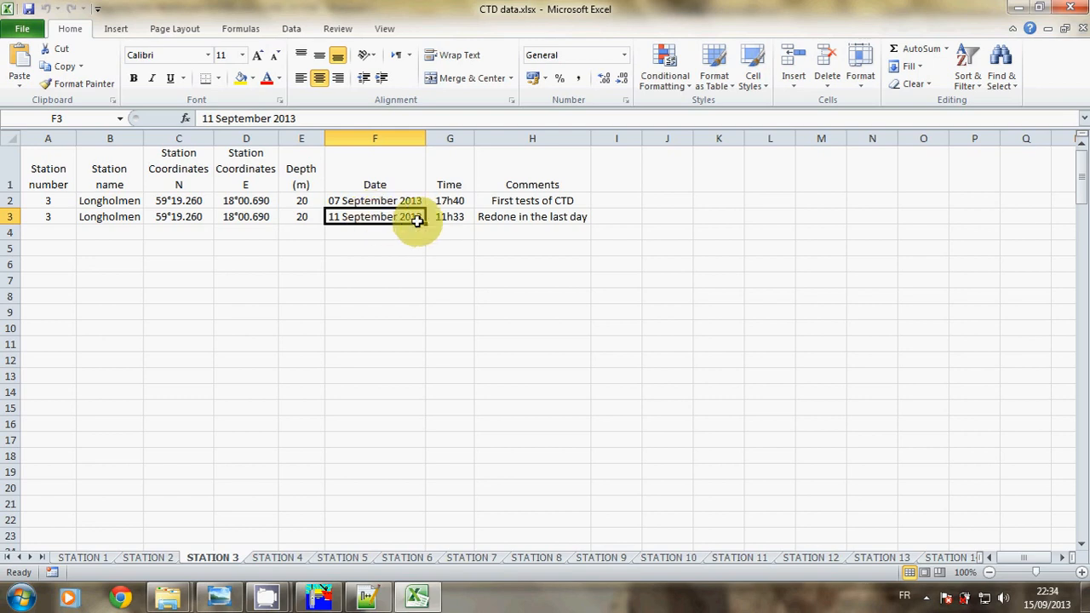
pyautogui.click(448, 218)
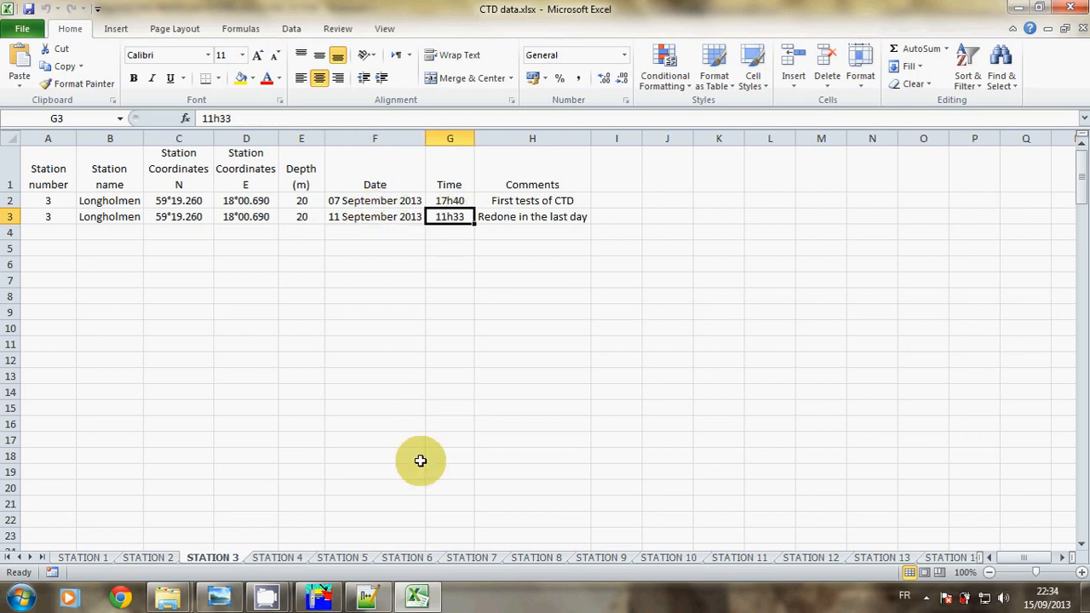
pyautogui.click(377, 600)
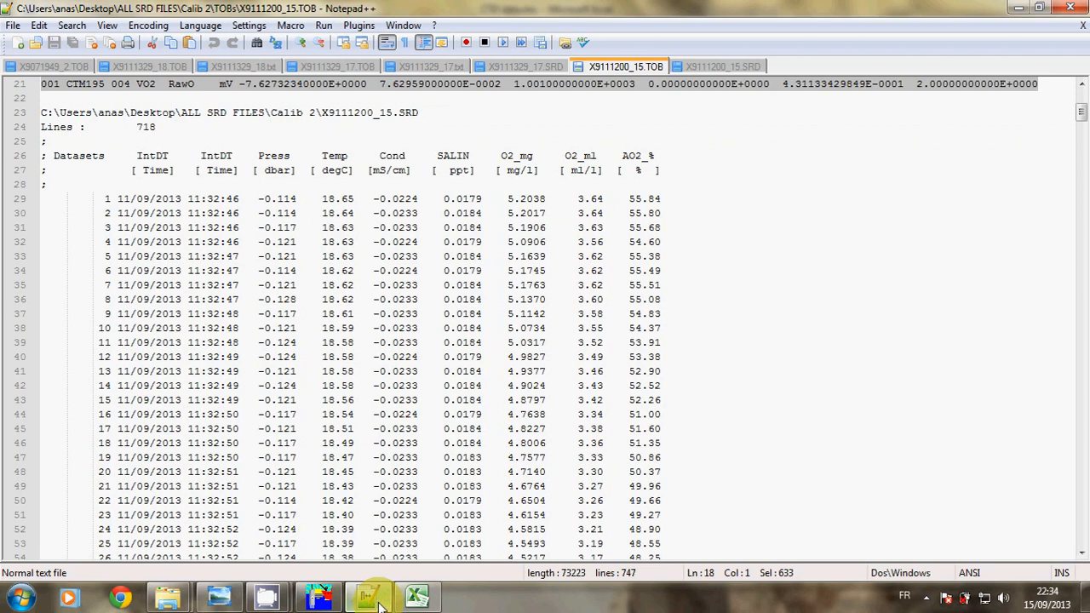
# Review the header and data rows of X9111200_15.TOB, then select the whole file
pyautogui.click(206, 198)
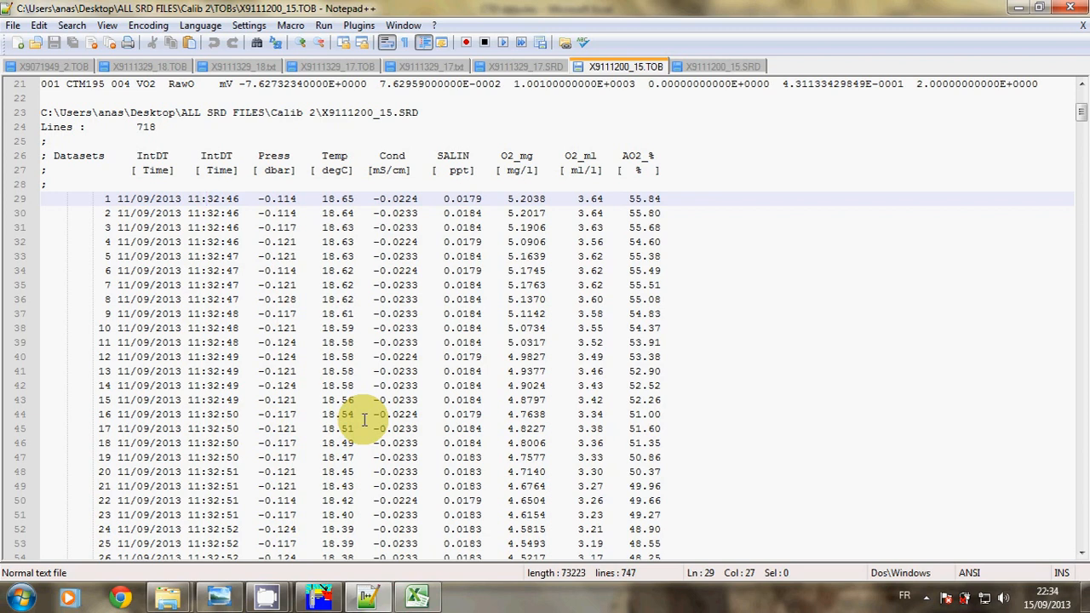
pyautogui.moveTo(44, 155); pyautogui.dragTo(384, 592)
pyautogui.click(414, 598)
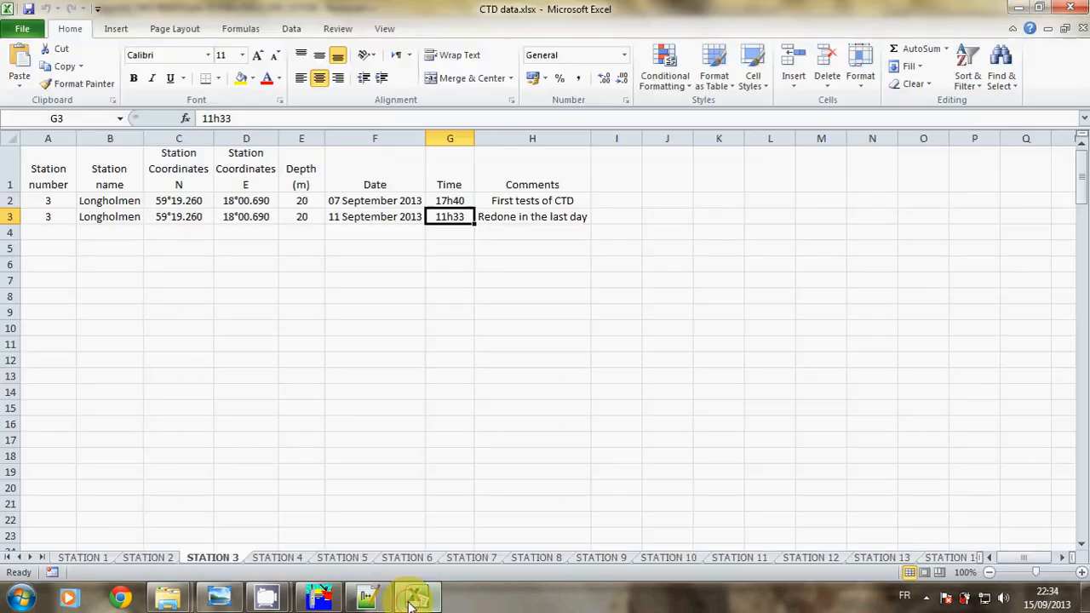
pyautogui.click(414, 602)
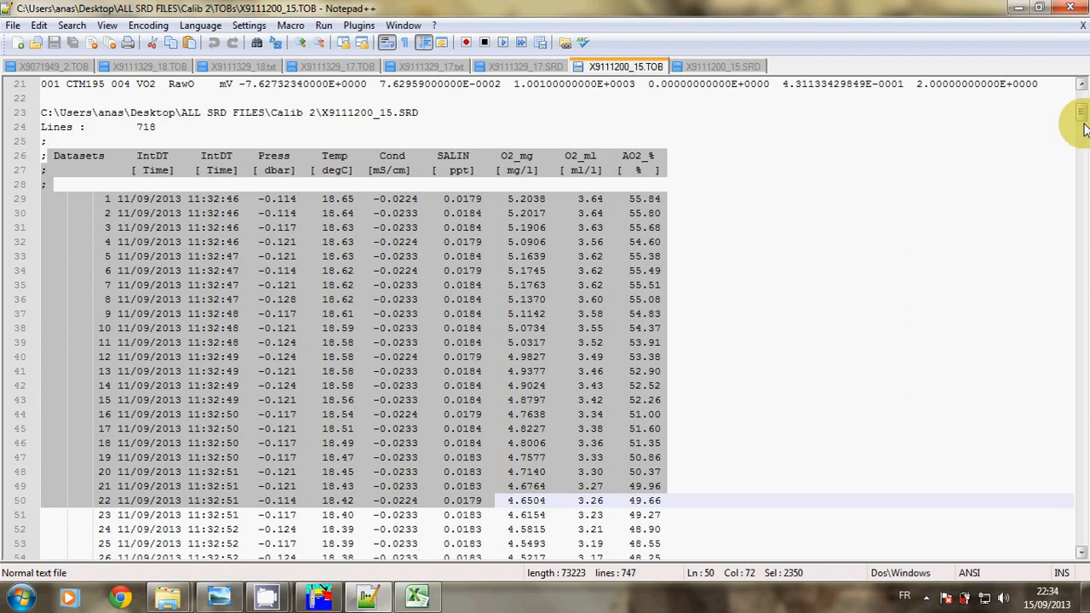
pyautogui.moveTo(1082, 109); pyautogui.dragTo(1081, 96)
pyautogui.click(491, 160)
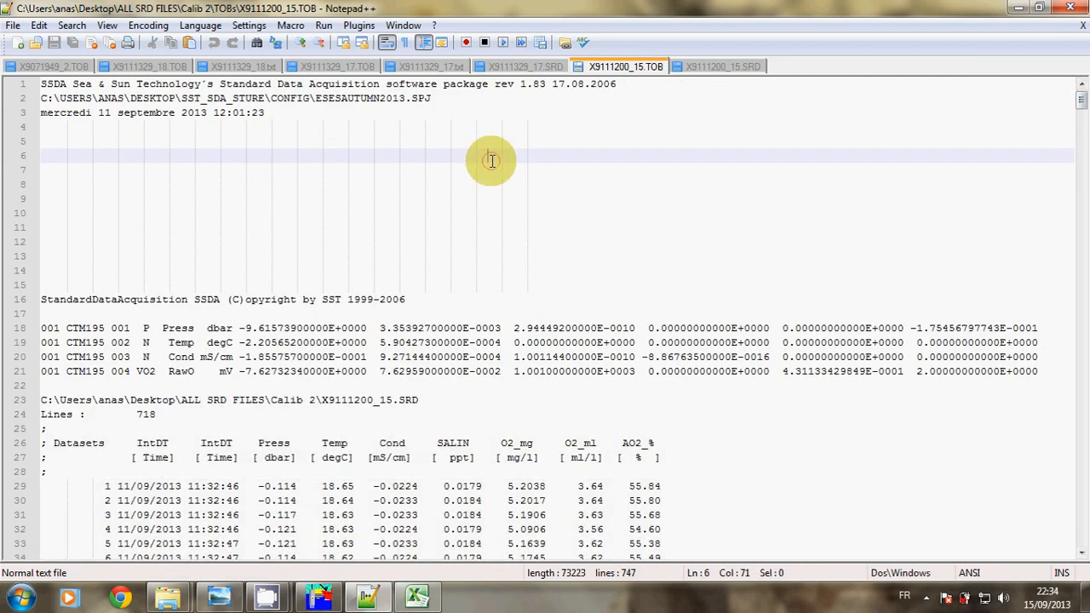
pyautogui.hotkey('ctrl', 'a')
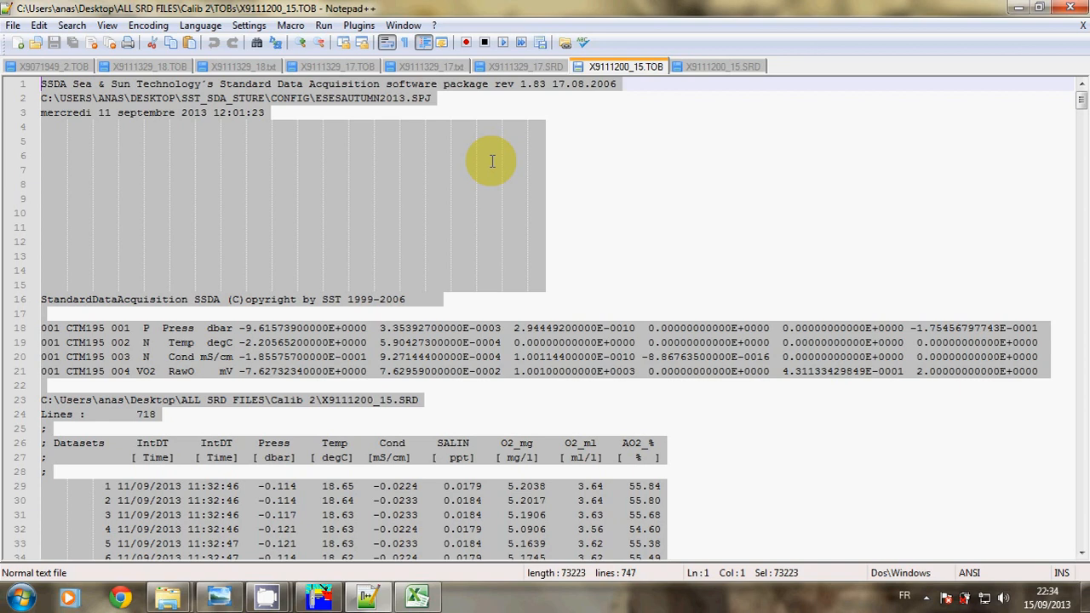
# Paste the probe data into a new document and delete header lines 1–25
pyautogui.doubleClick(790, 66)
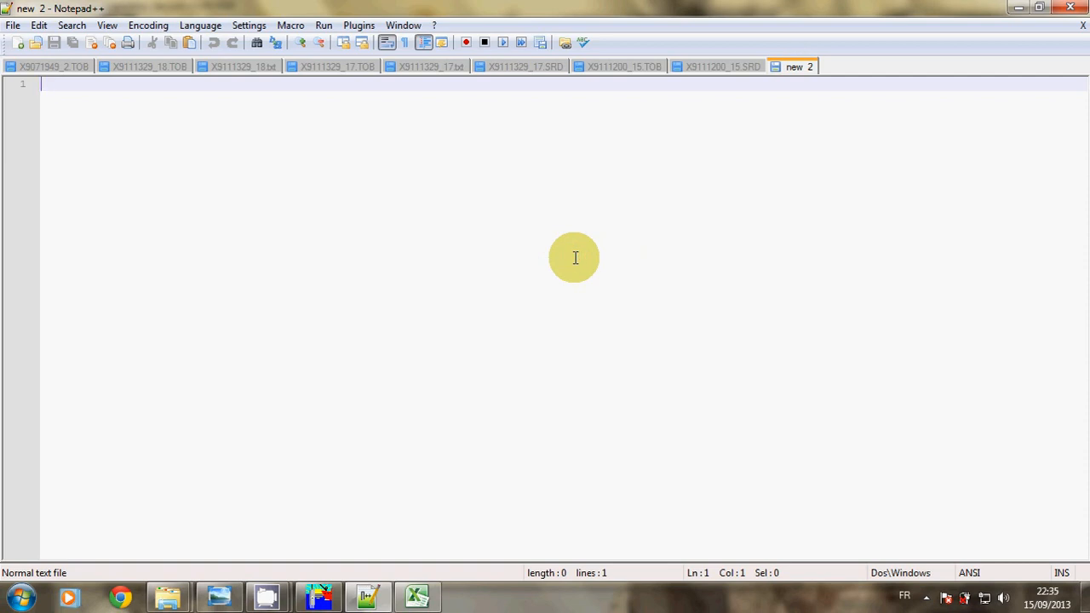
pyautogui.hotkey('ctrl', 'v')
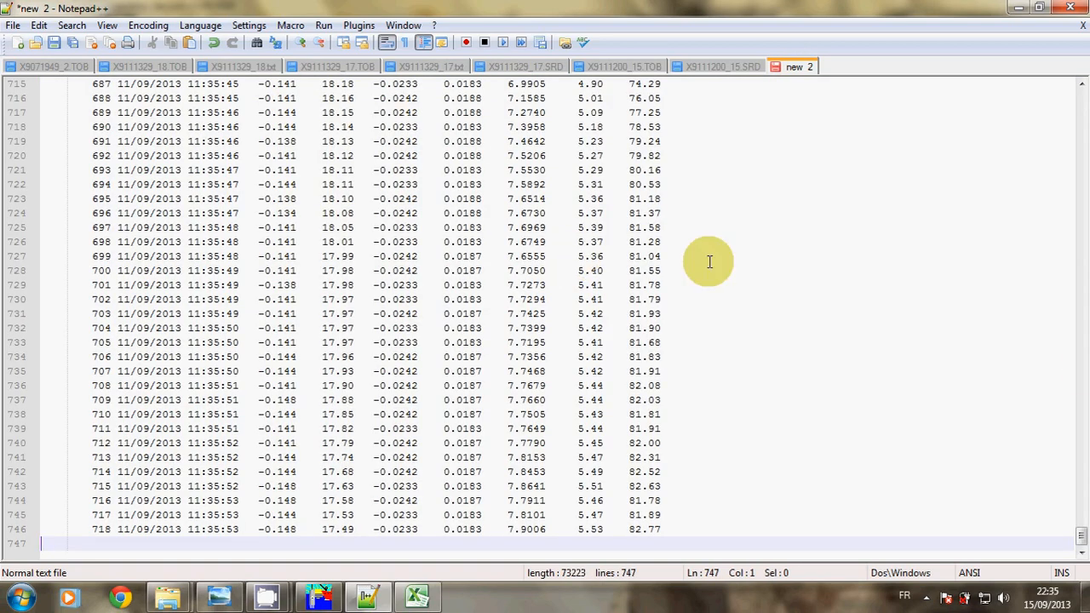
pyautogui.moveTo(1080, 541); pyautogui.dragTo(1023, 64)
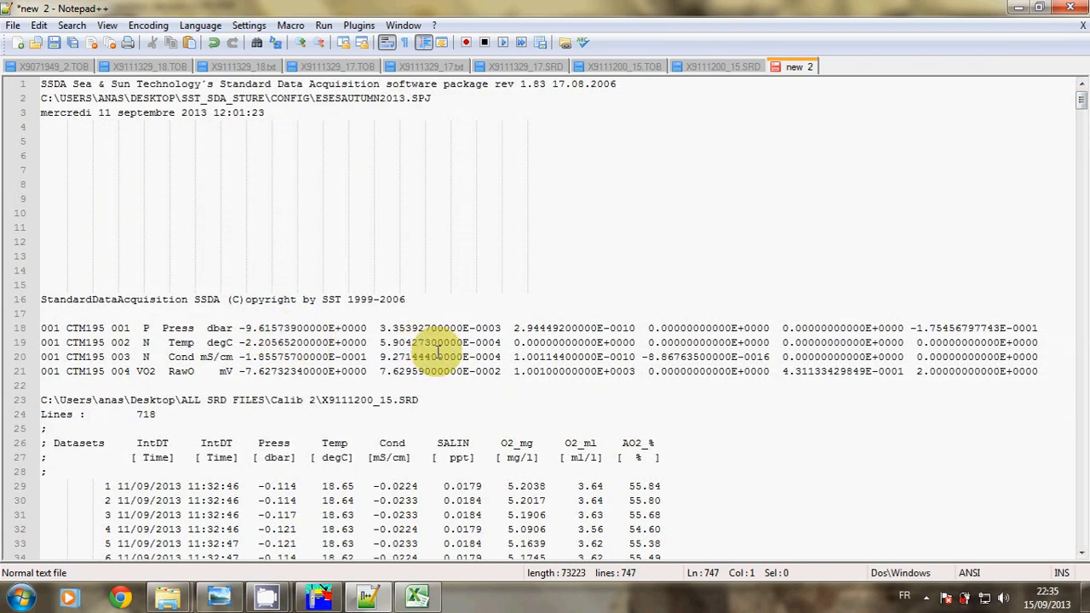
pyautogui.click(96, 421)
pyautogui.moveTo(96, 421); pyautogui.dragTo(4, 79)
pyautogui.press('Delete')
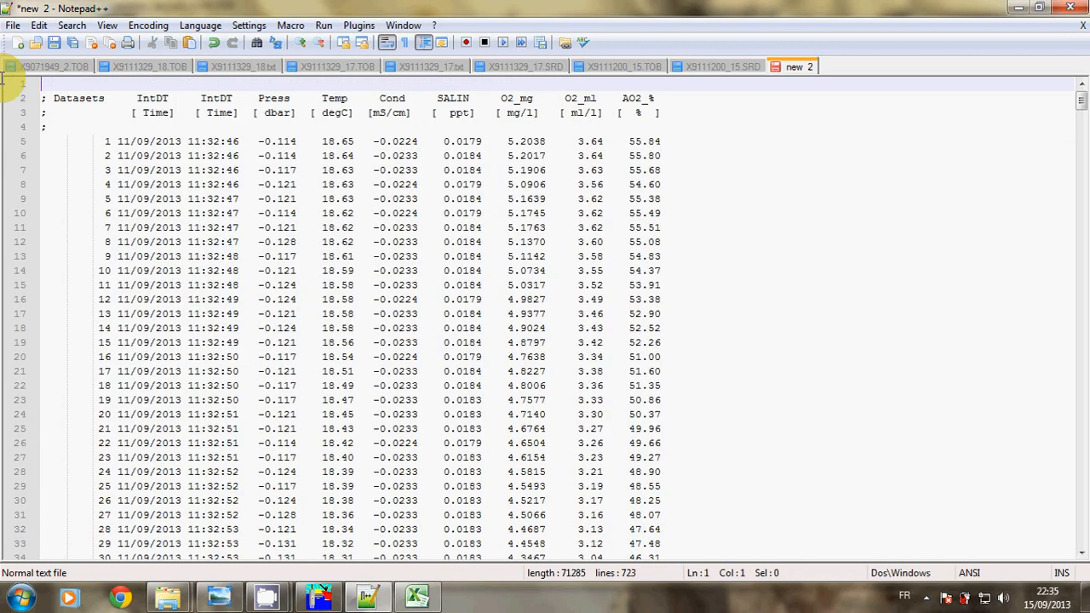
# Strip the semicolons from lines 2–4, remove the empty first line, and select everything
pyautogui.click(44, 98)
pyautogui.press('BackSpace')
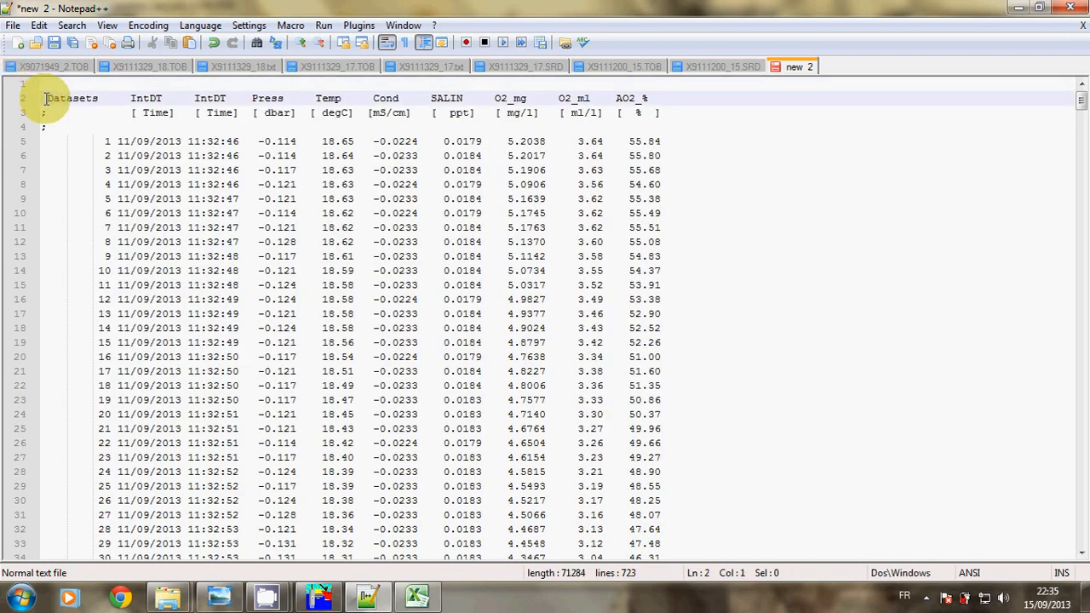
pyautogui.click(45, 113)
pyautogui.press('BackSpace')
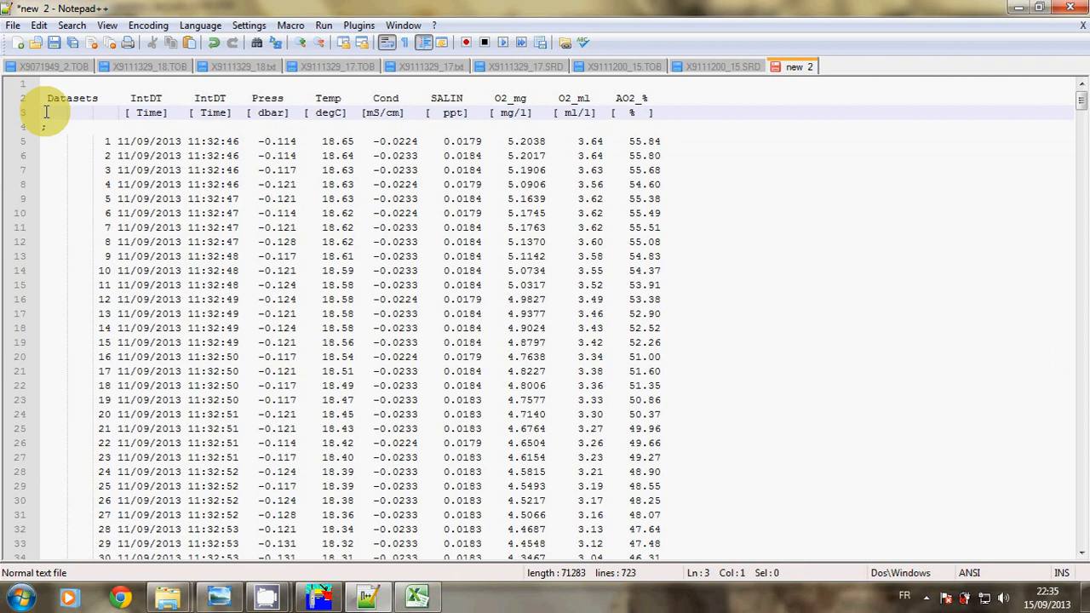
pyautogui.click(46, 126)
pyautogui.press('BackSpace')
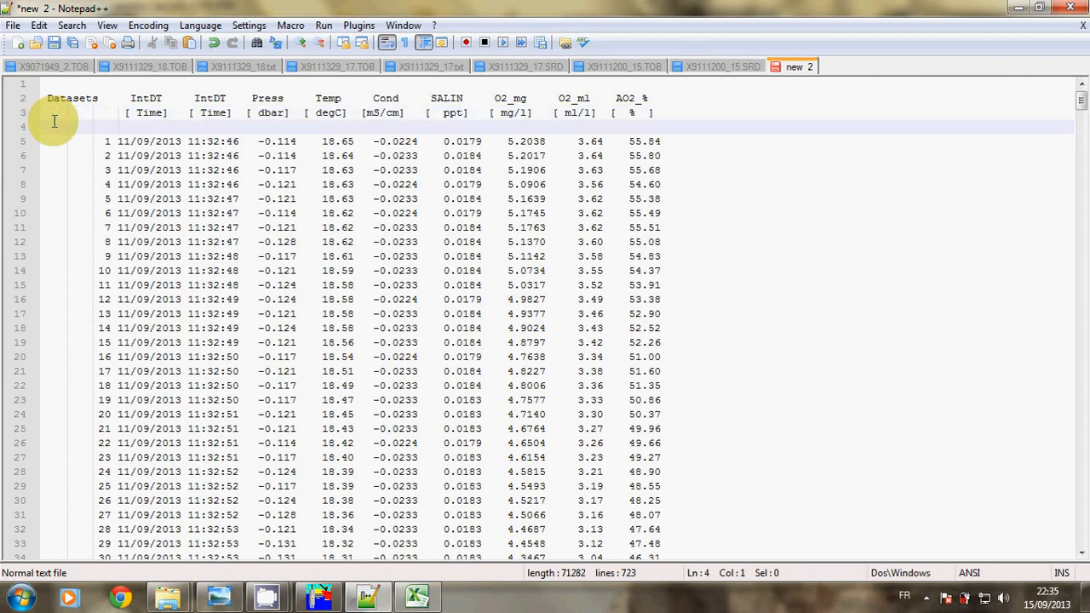
pyautogui.click(47, 87)
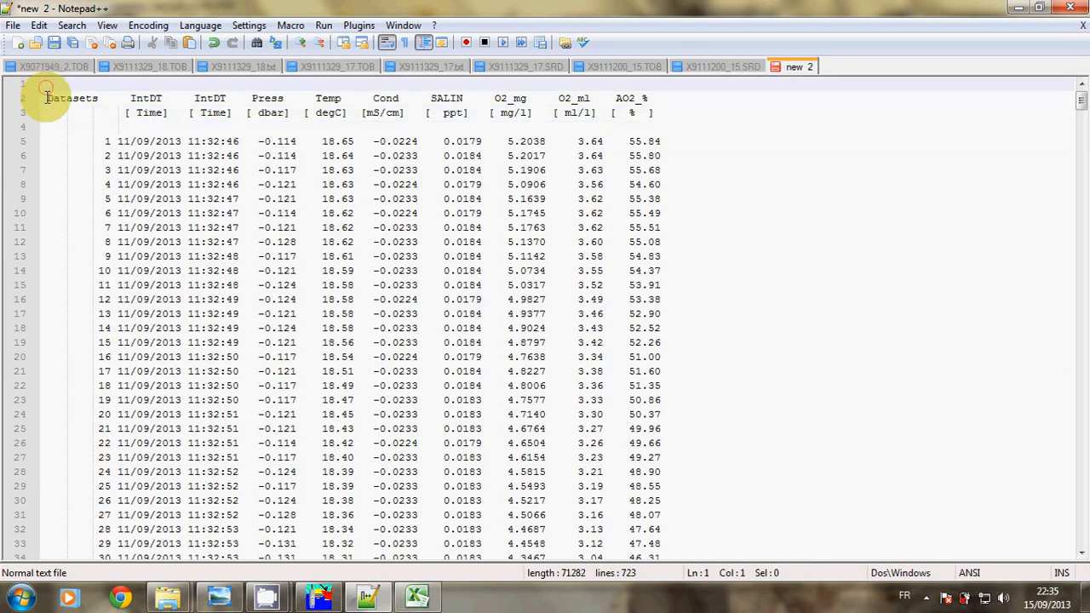
pyautogui.press('Delete')
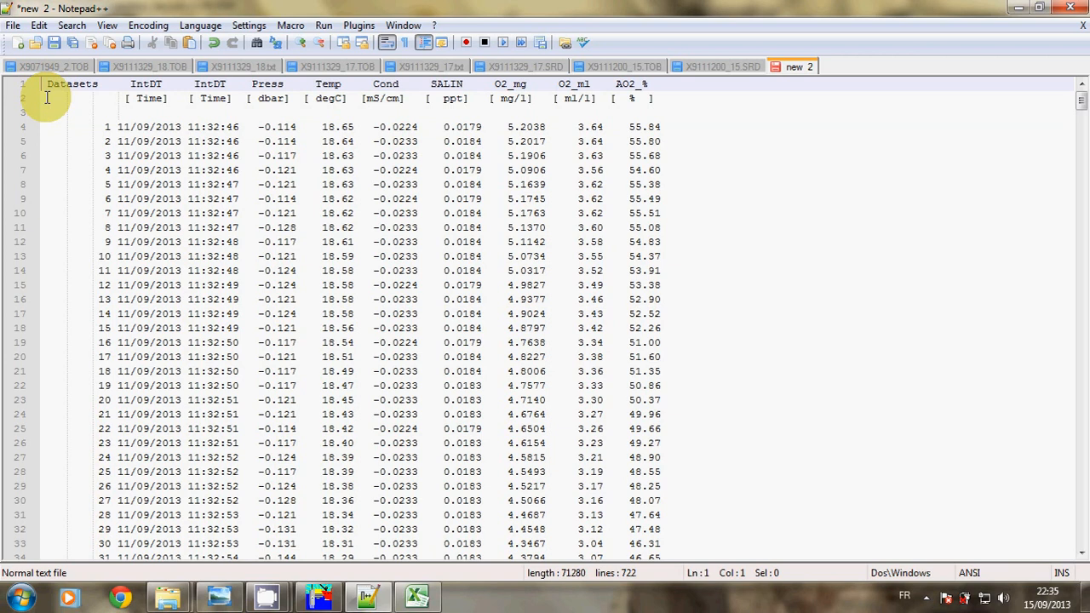
pyautogui.hotkey('ctrl', 'a')
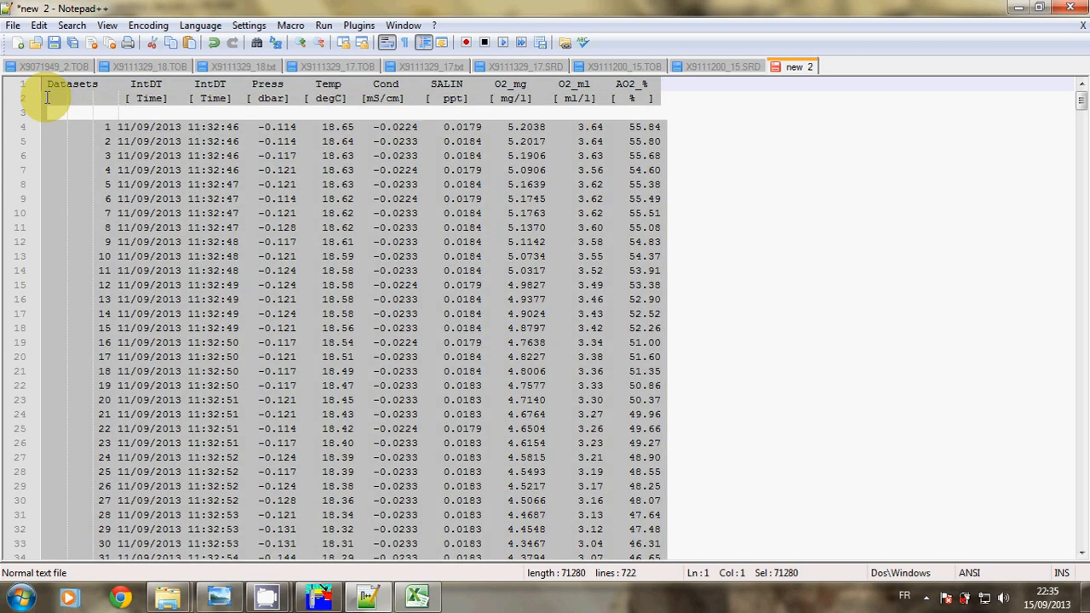
# Paste the cleaned data at A7 on STATION 3 and launch Use Text Import Wizard from Paste Options
pyautogui.click(417, 597)
pyautogui.click(53, 278)
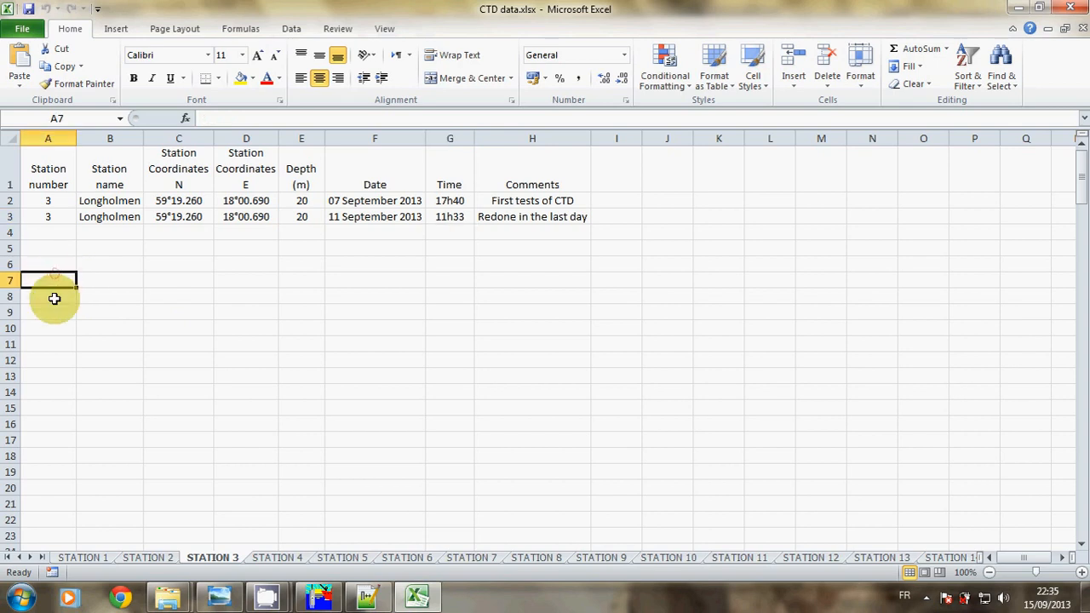
pyautogui.hotkey('ctrl', 'v')
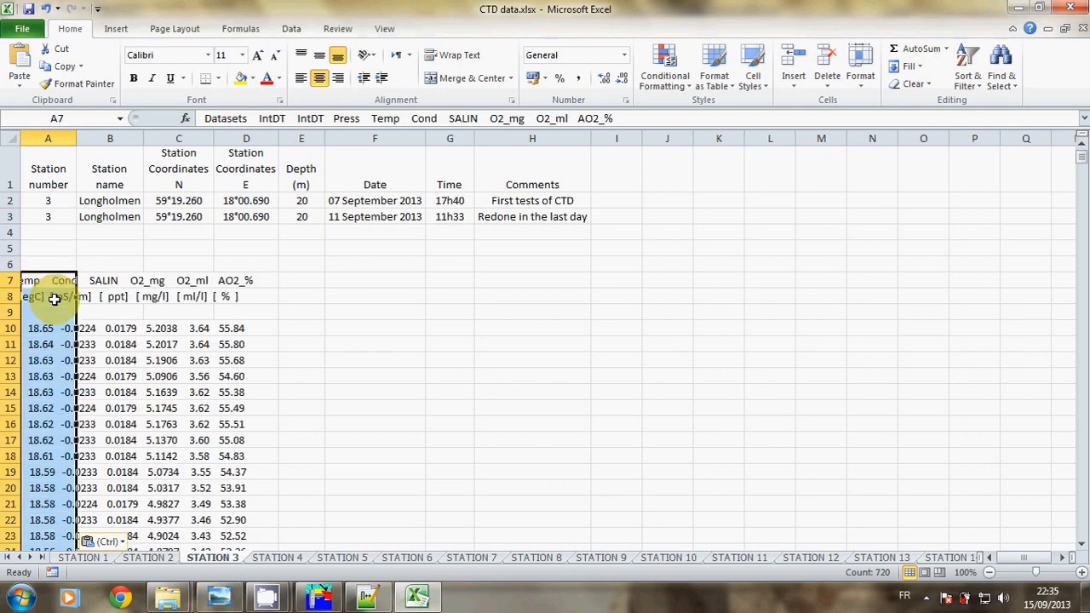
pyautogui.click(122, 545)
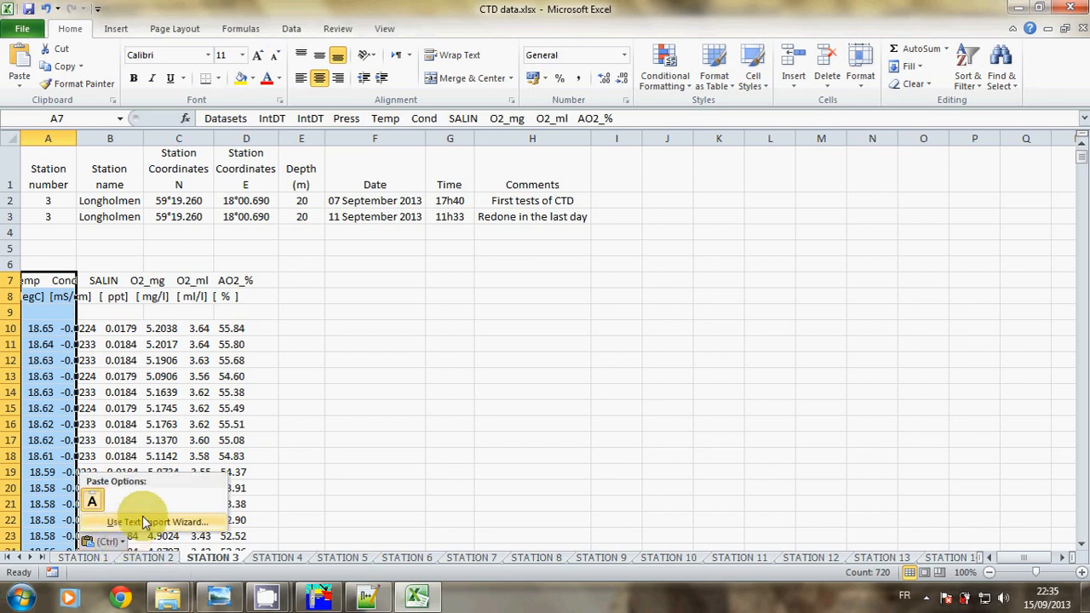
pyautogui.click(142, 519)
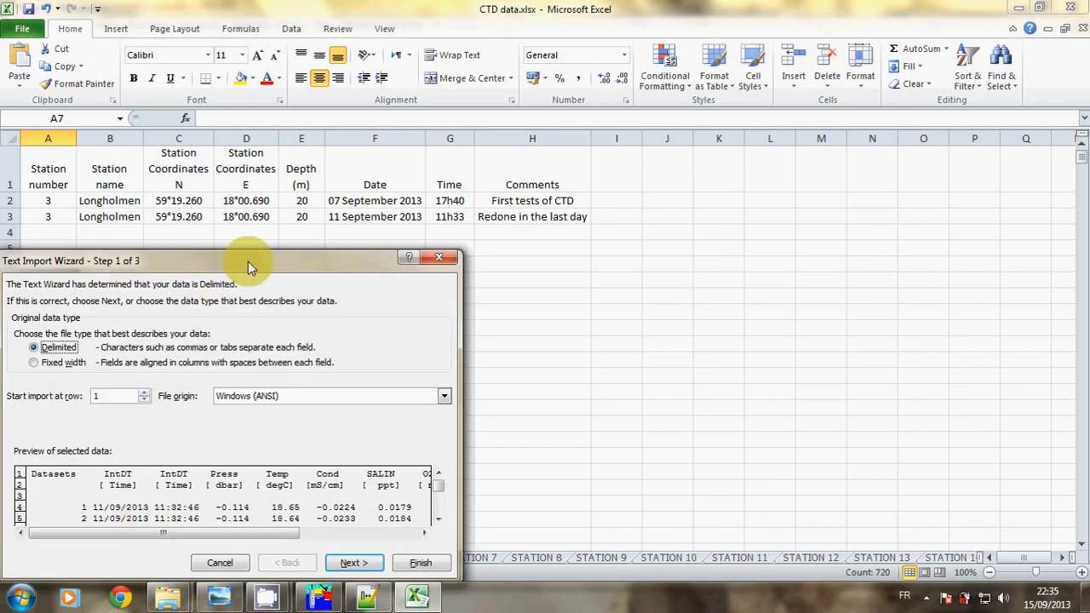
# Import the pasted data as Fixed width with the default column breaks
pyautogui.moveTo(245, 260); pyautogui.dragTo(447, 157)
pyautogui.click(269, 260)
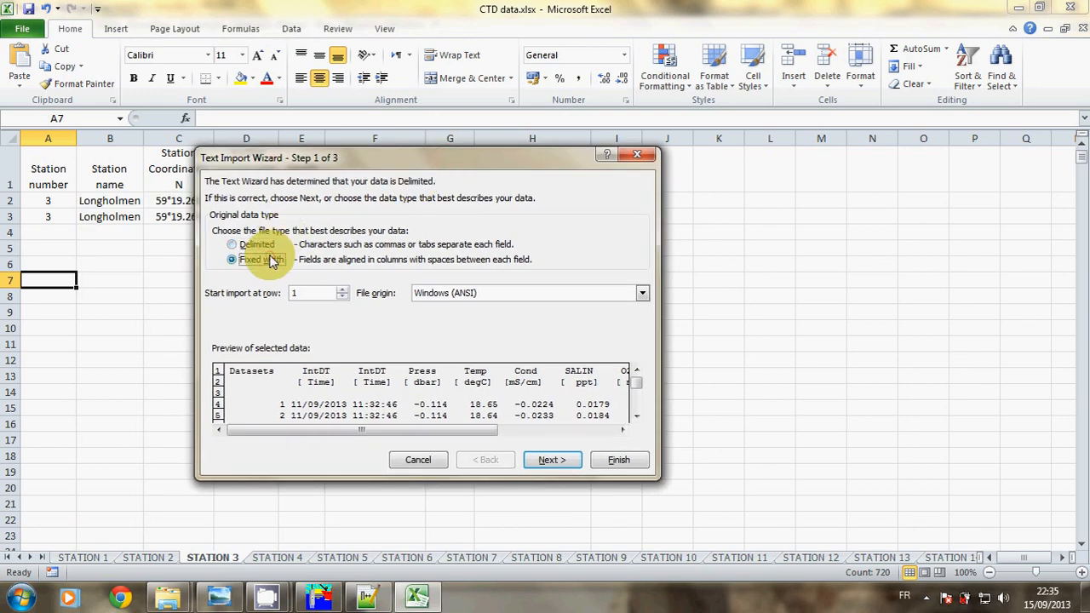
pyautogui.click(553, 458)
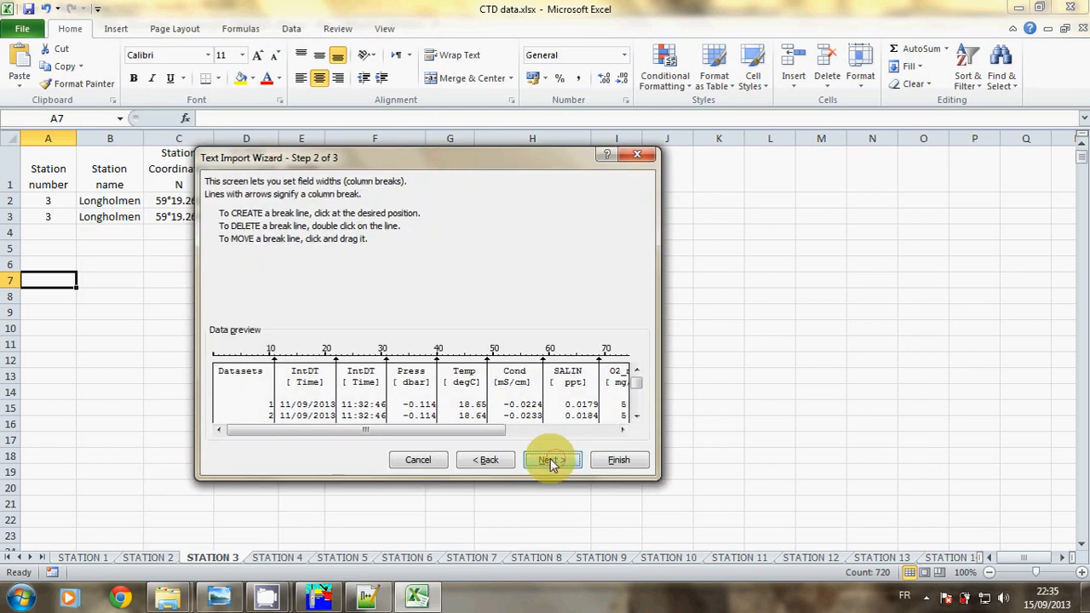
pyautogui.click(554, 458)
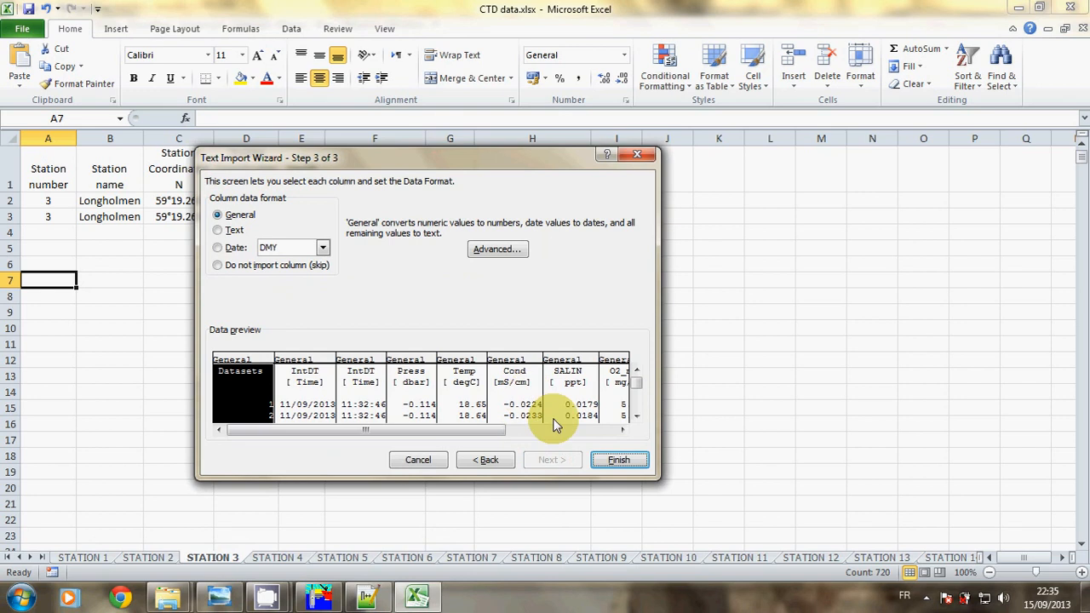
pyautogui.click(601, 460)
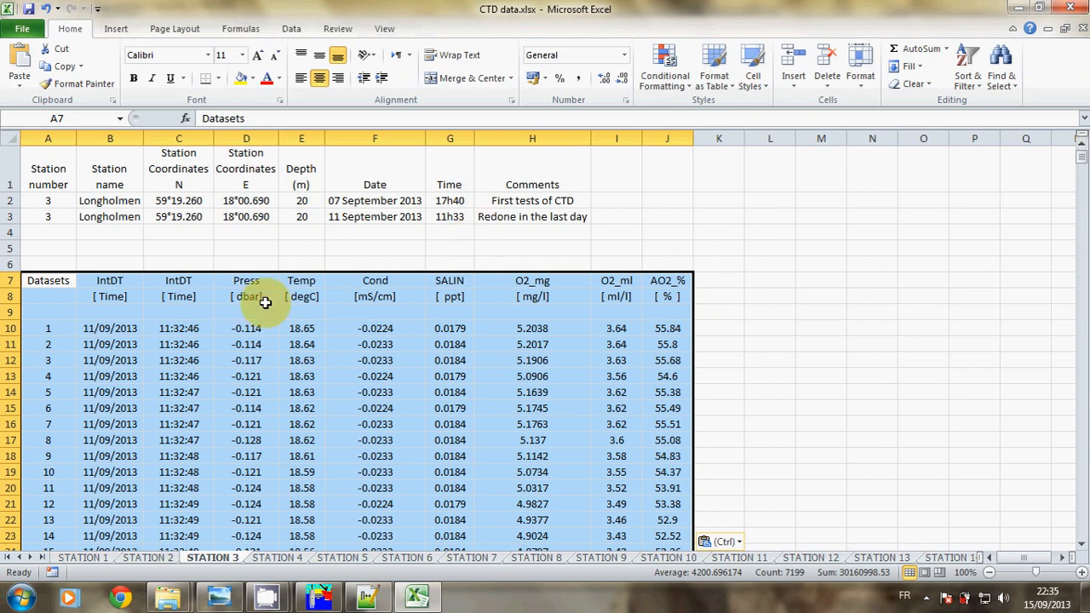
# Verify the imported date and time in B10 and C10 against the station time in G3
pyautogui.click(110, 329)
pyautogui.click(175, 328)
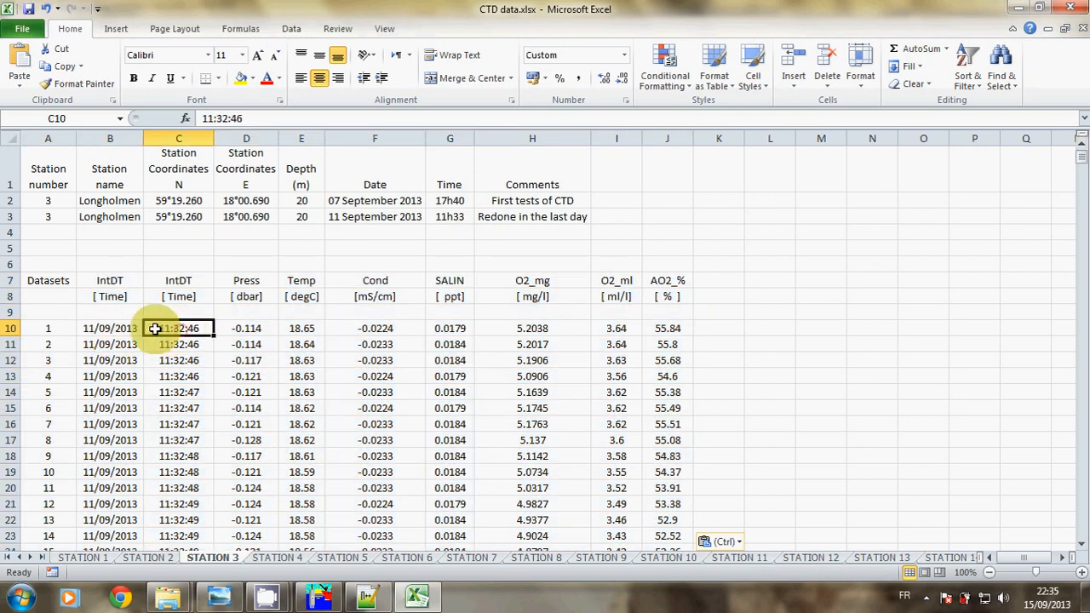
pyautogui.click(138, 329)
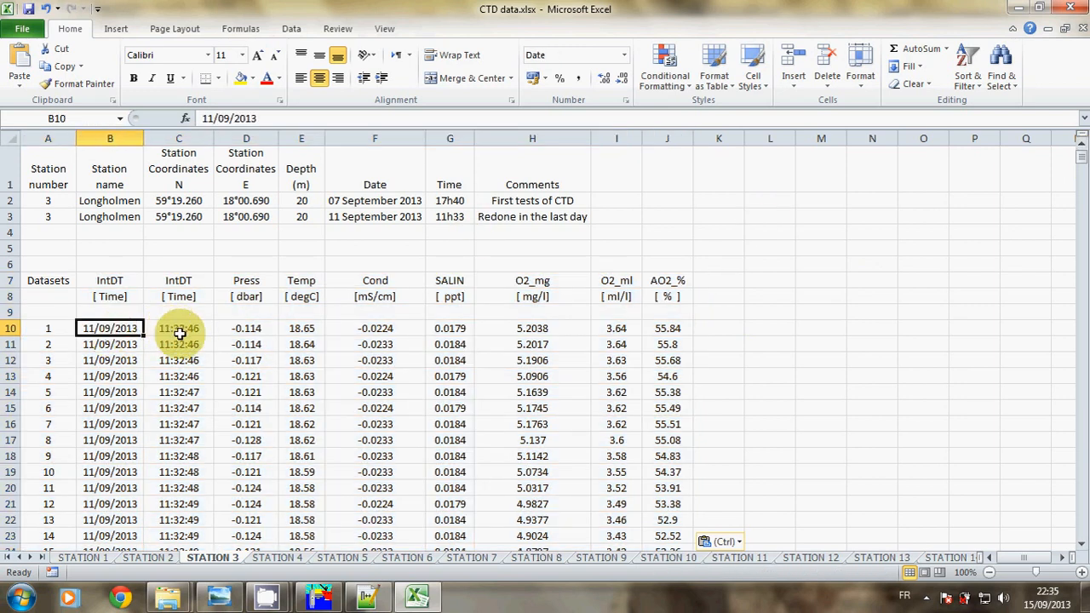
pyautogui.click(446, 221)
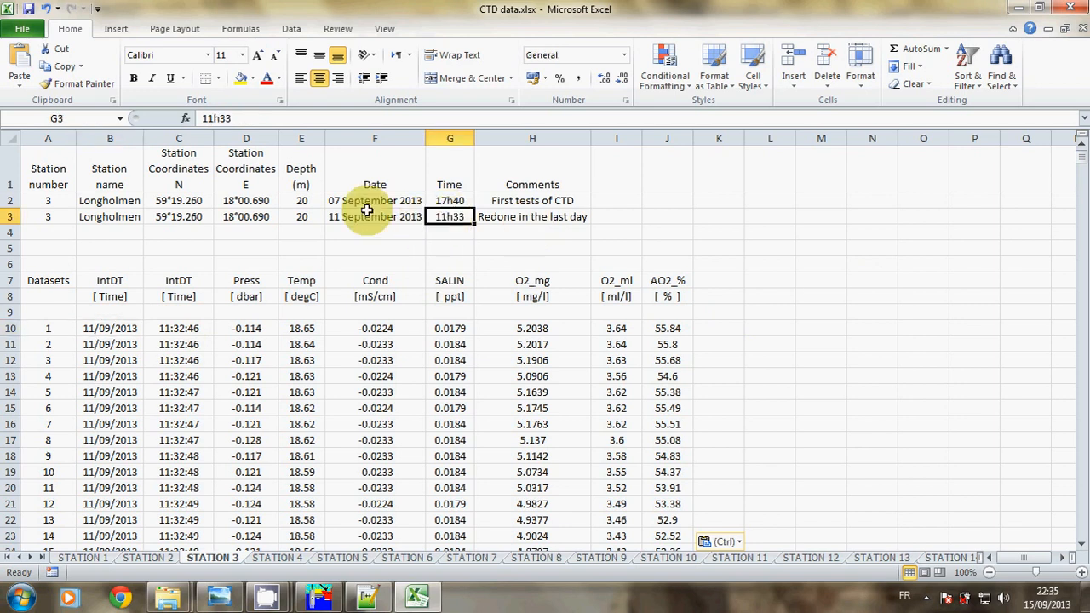
pyautogui.click(96, 331)
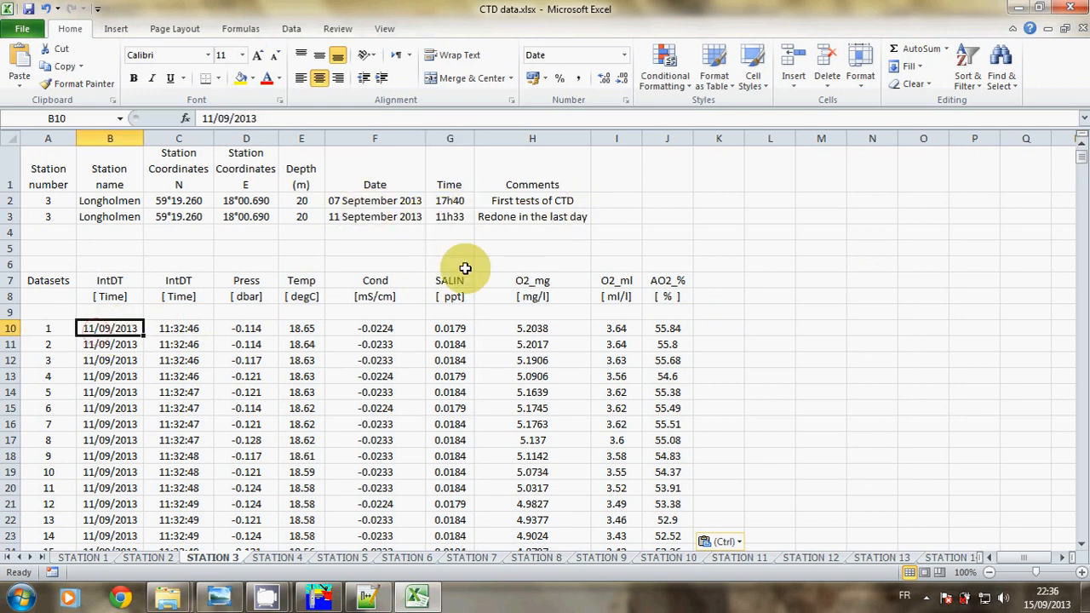
# Move the column headings from row 7 to row 9 and save the workbook
pyautogui.click(9, 280)
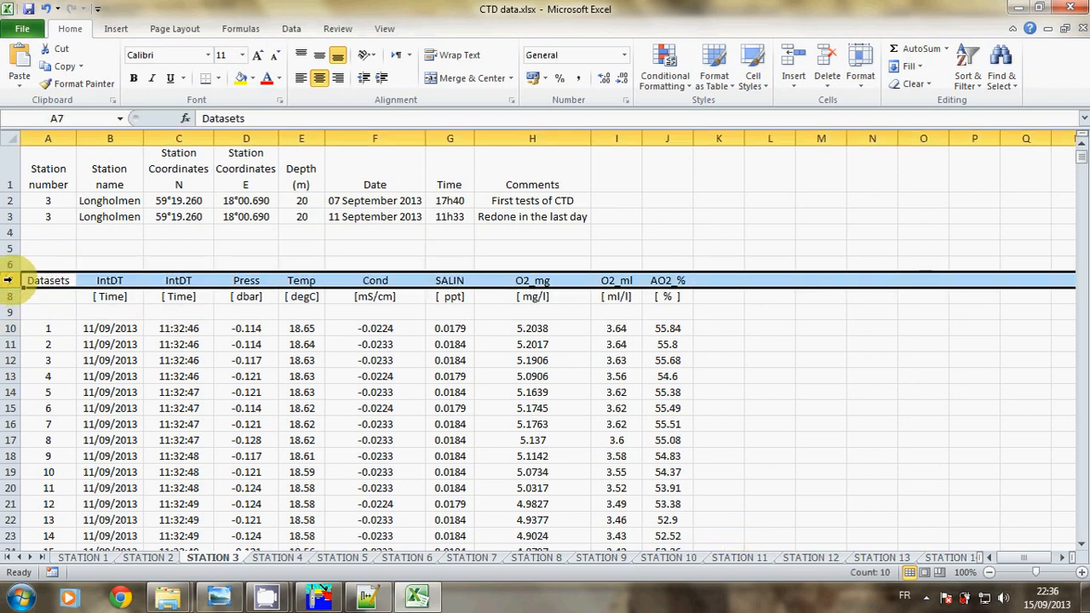
pyautogui.hotkey('ctrl', 'c')
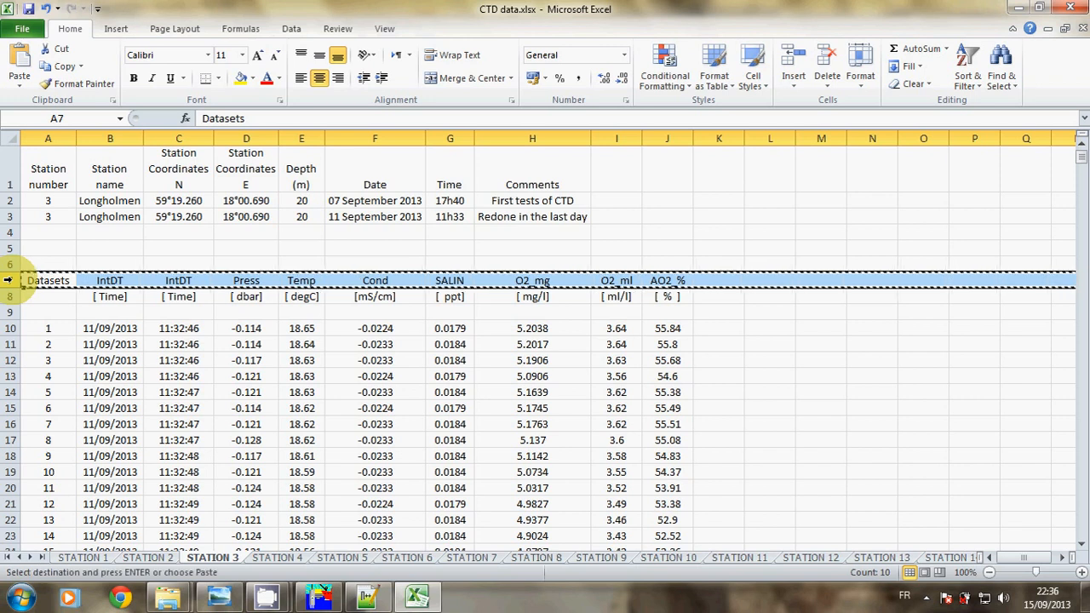
pyautogui.click(56, 317)
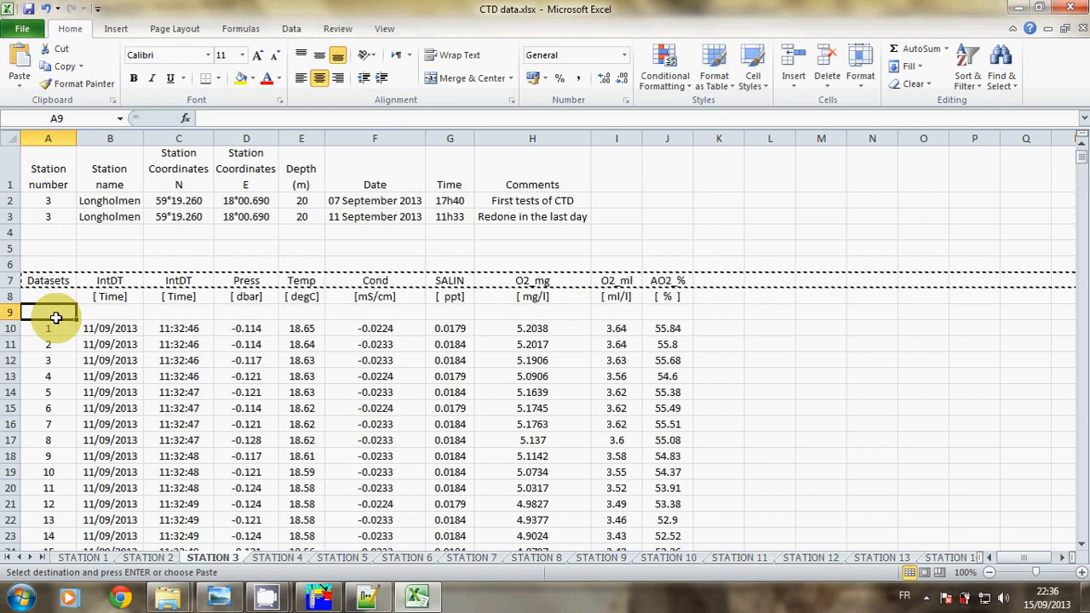
pyautogui.press('Return')
pyautogui.click(414, 247)
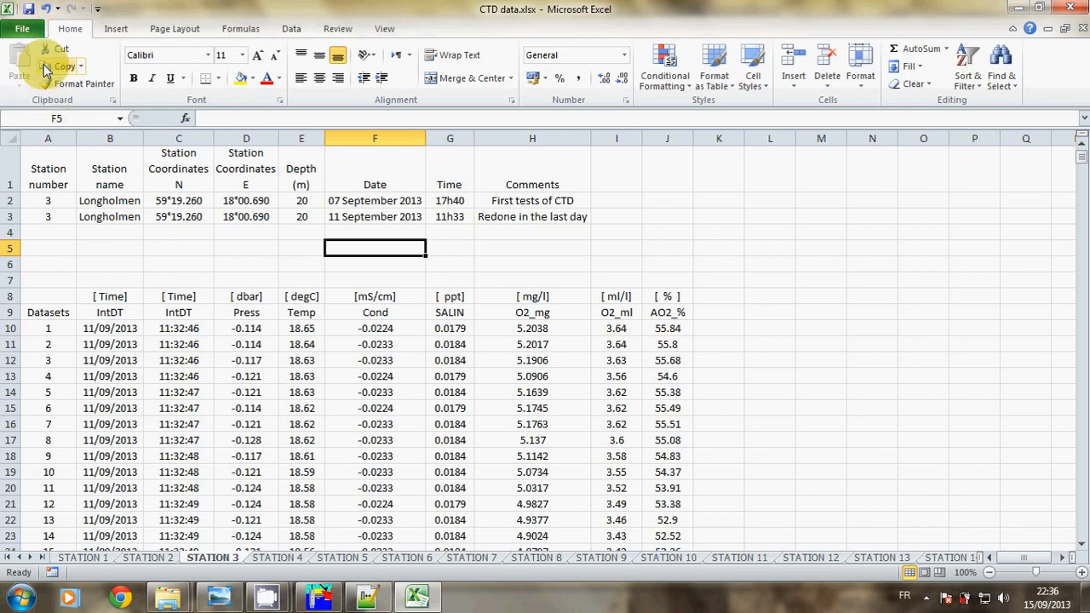
pyautogui.click(27, 10)
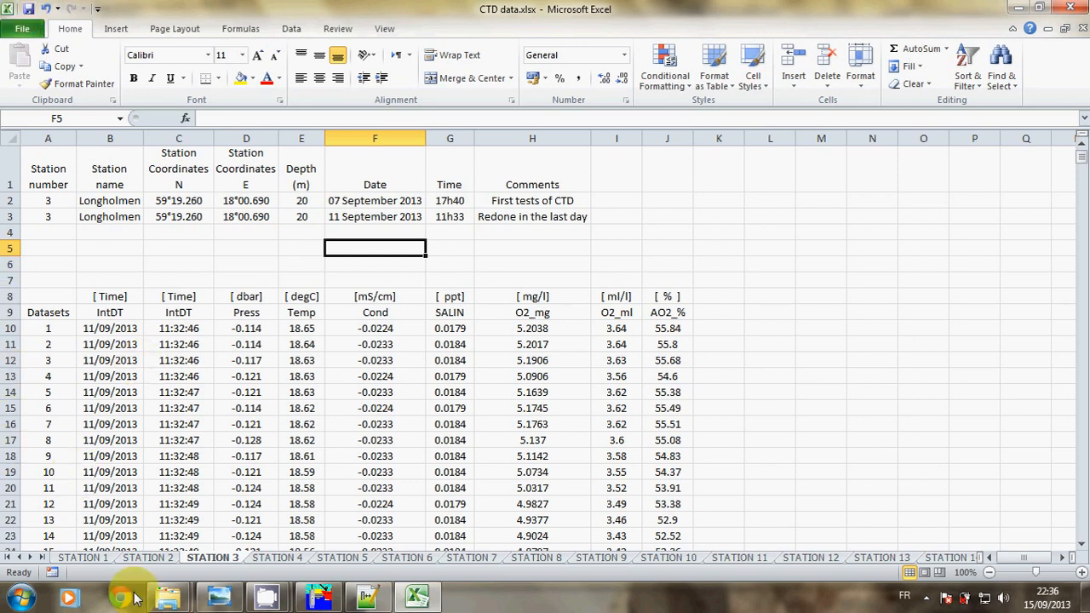
# Move X9111200_15.SRD into Calib 2's treated folder
pyautogui.moveTo(168, 598)
pyautogui.moveTo(126, 523)
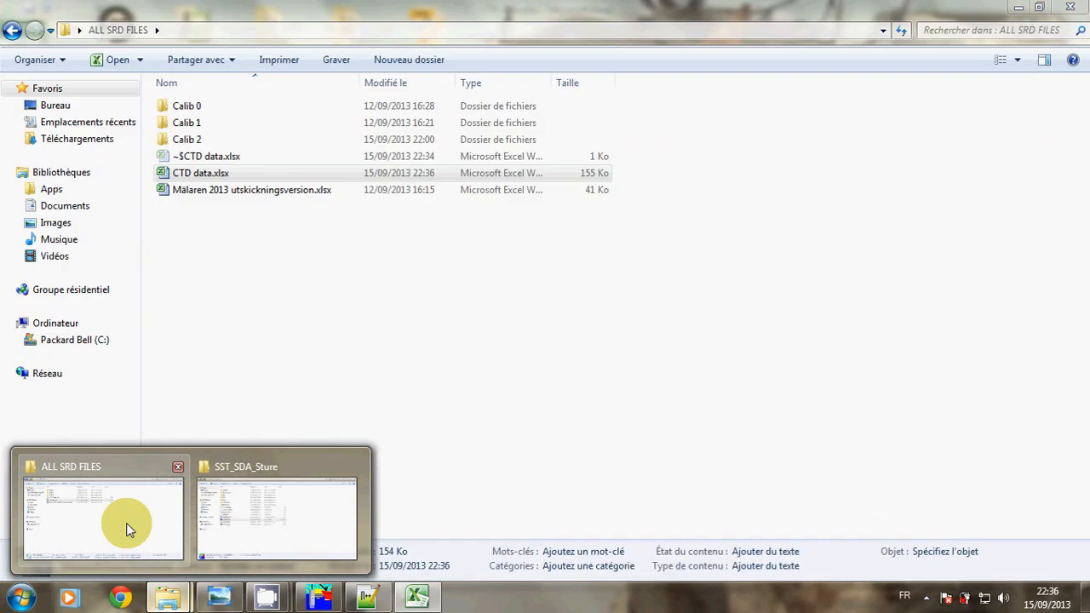
pyautogui.moveTo(233, 515)
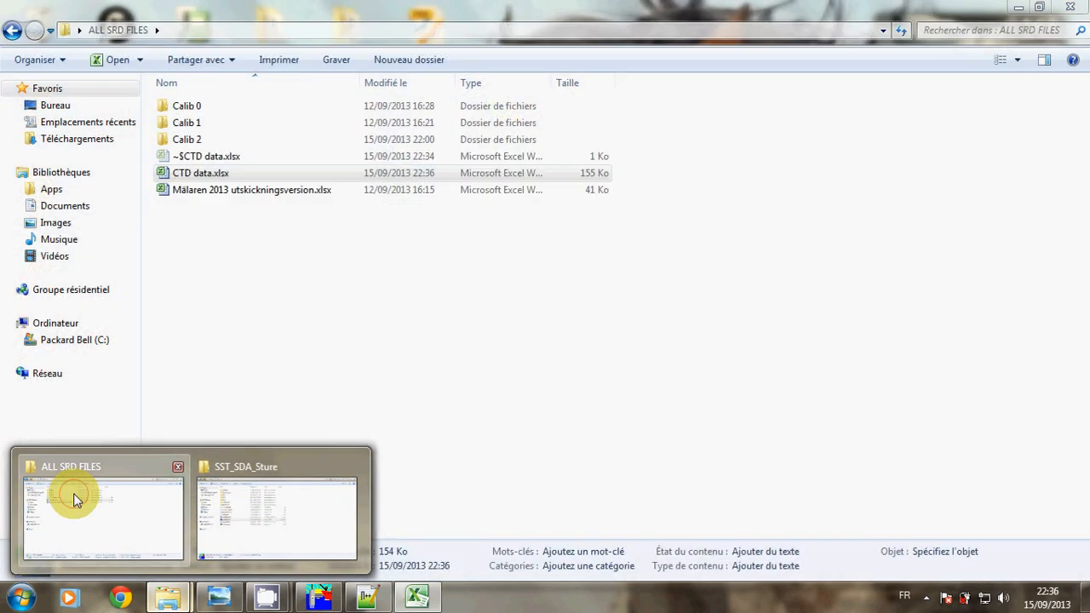
pyautogui.click(75, 496)
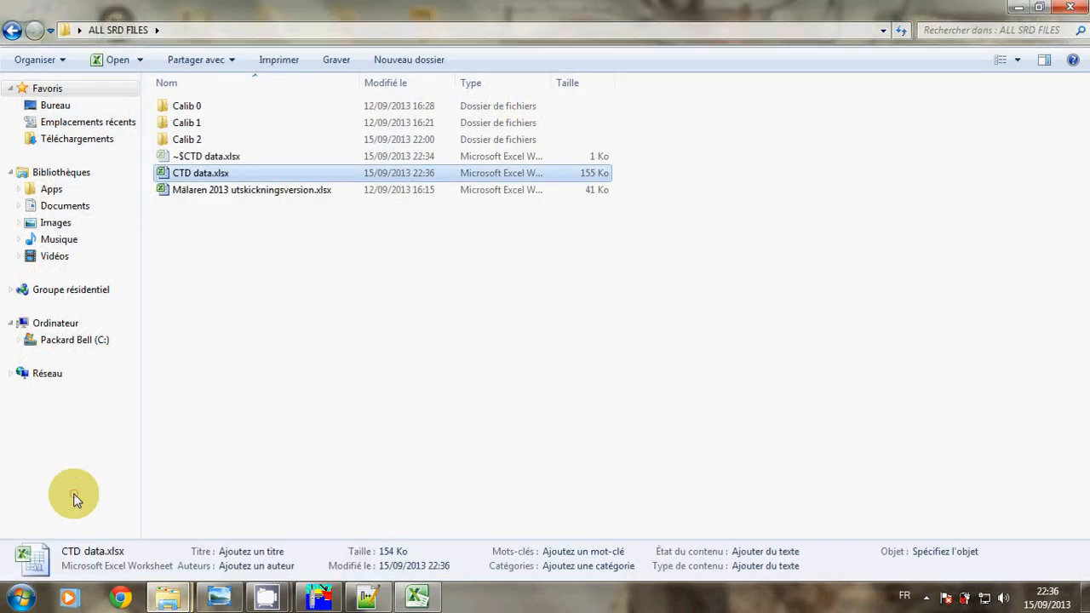
pyautogui.doubleClick(182, 141)
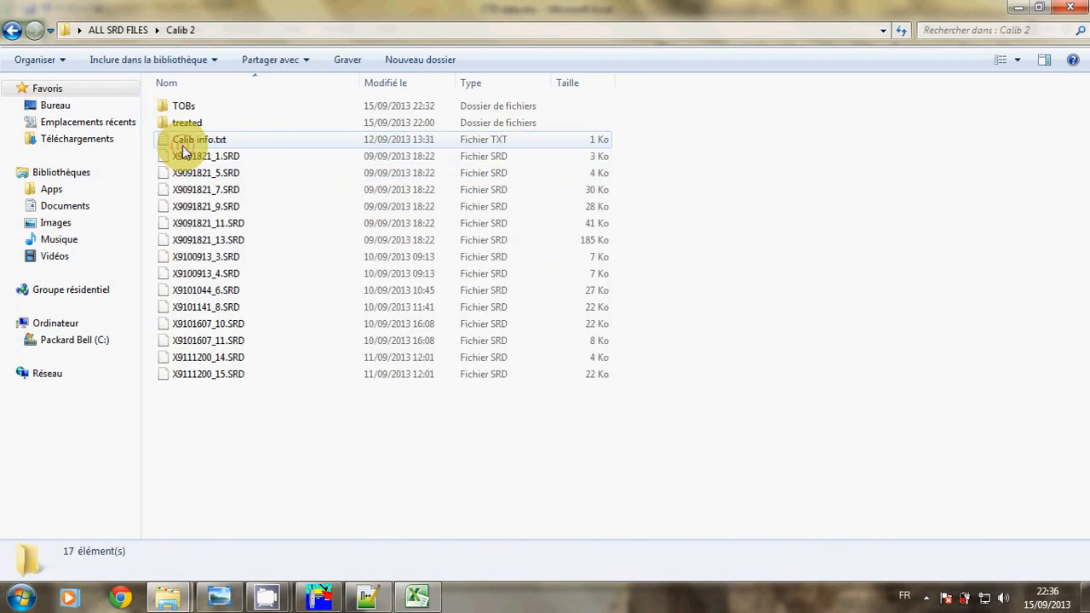
pyautogui.doubleClick(210, 374)
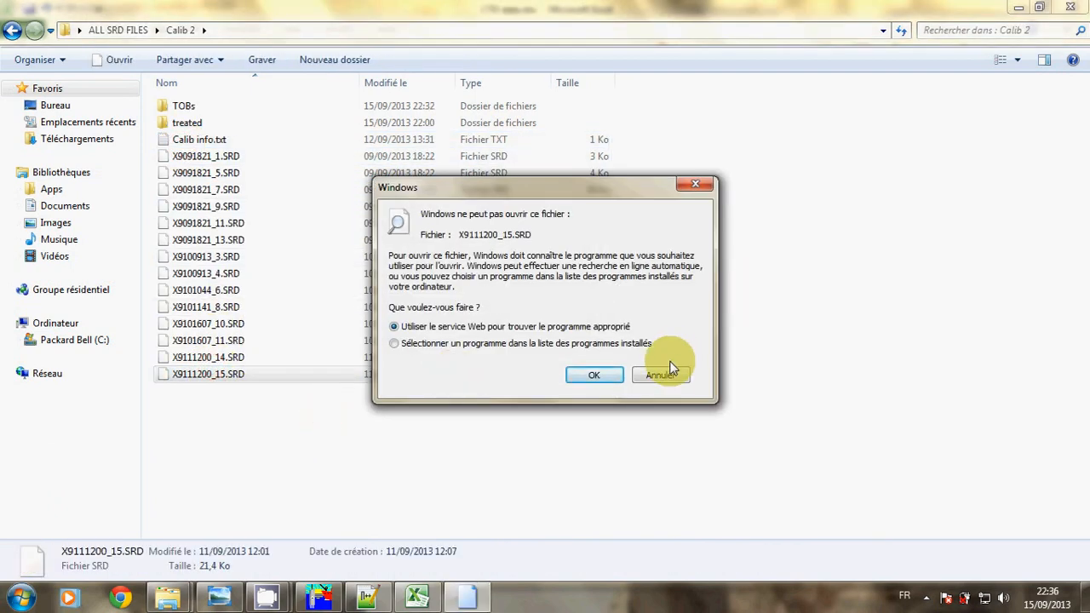
pyautogui.click(660, 375)
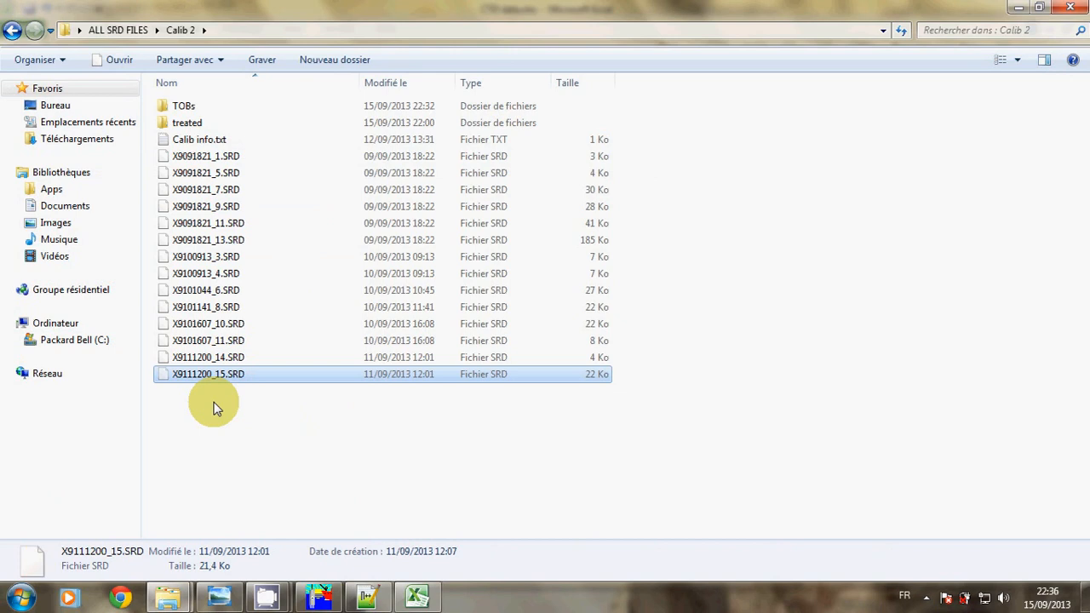
pyautogui.doubleClick(178, 126)
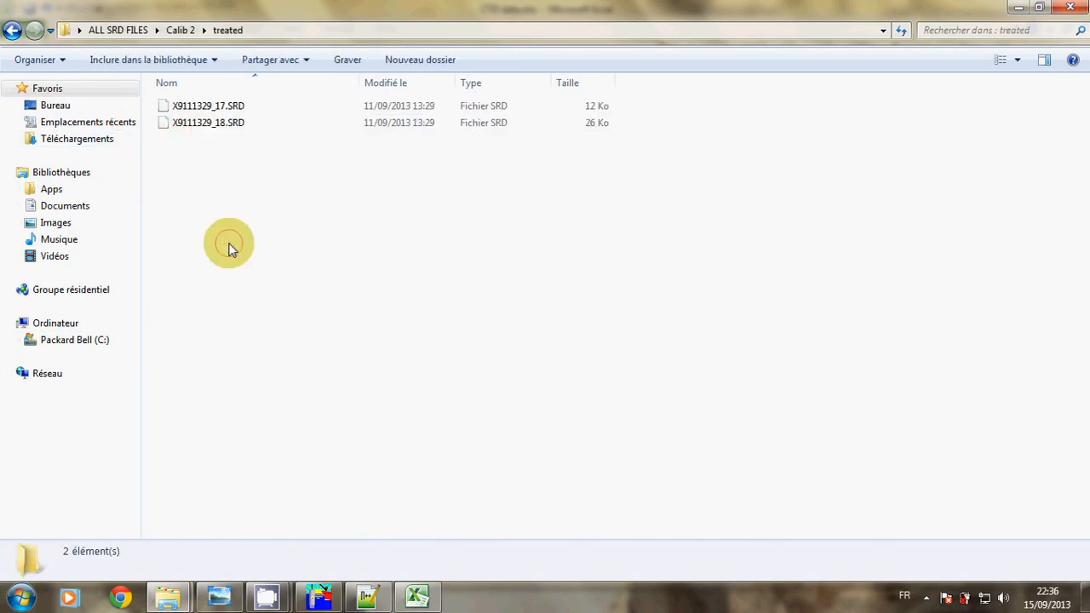
pyautogui.hotkey('ctrl', 'v')
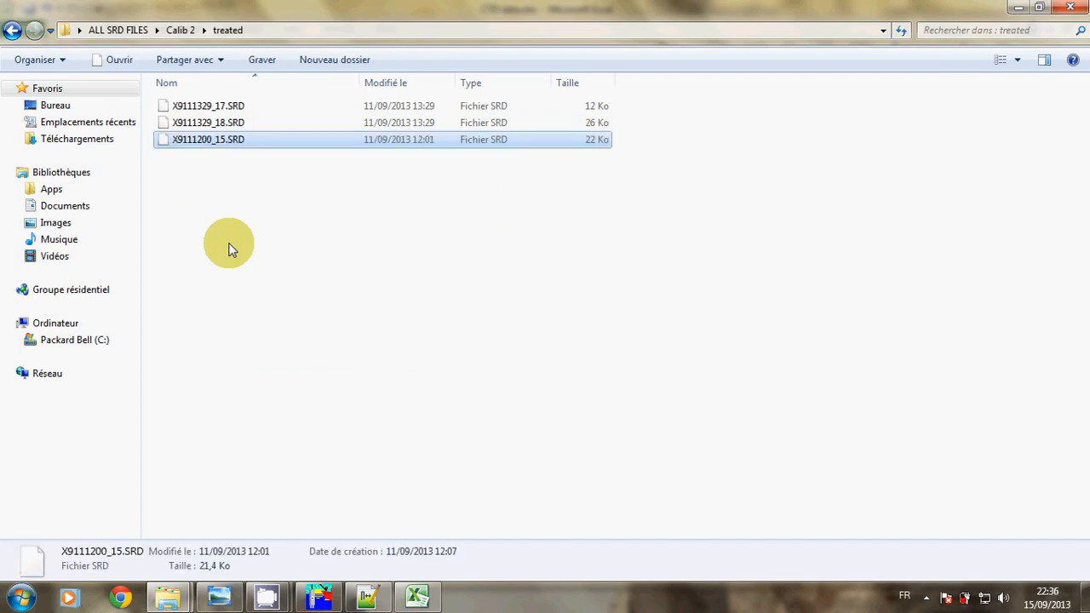
# Delete X9111329_17.txt, X9111329_18.txt and X9111329_18.xlsx from TOBs, then return to ALL SRD FILES
pyautogui.click(186, 31)
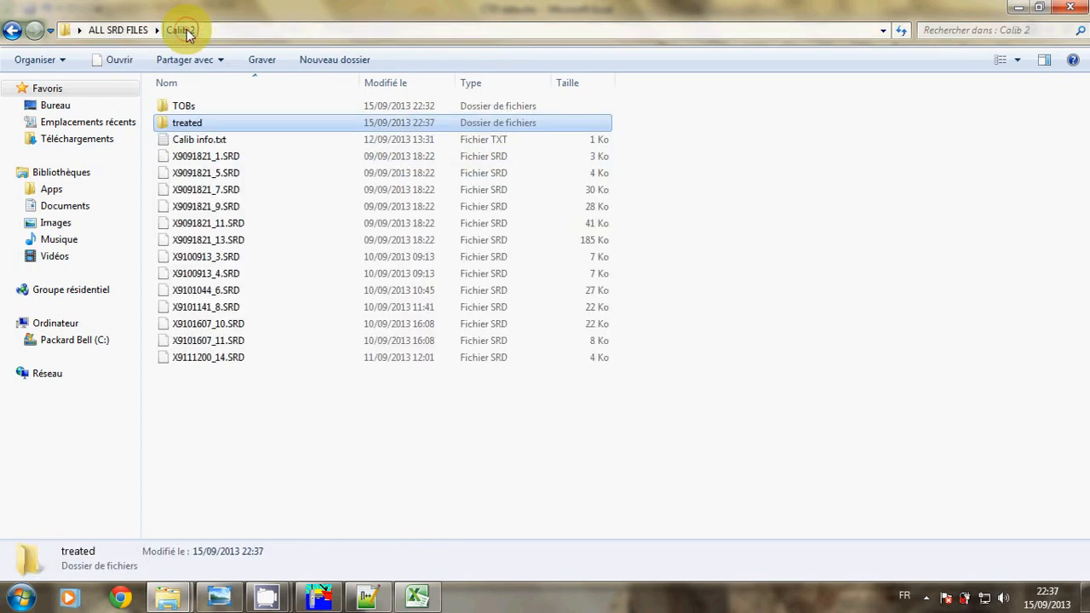
pyautogui.doubleClick(219, 108)
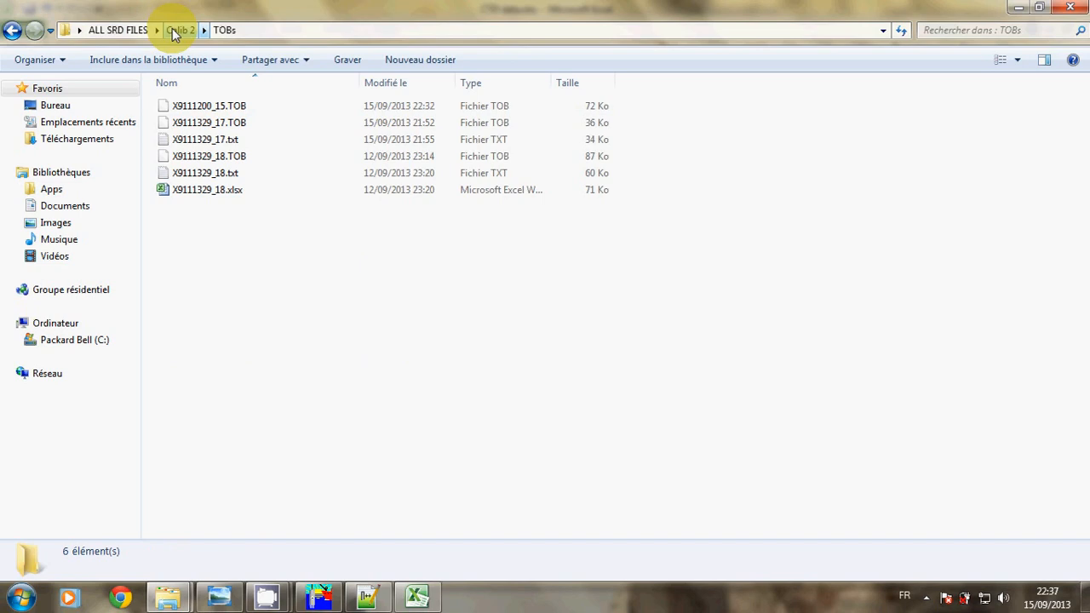
pyautogui.click(223, 139)
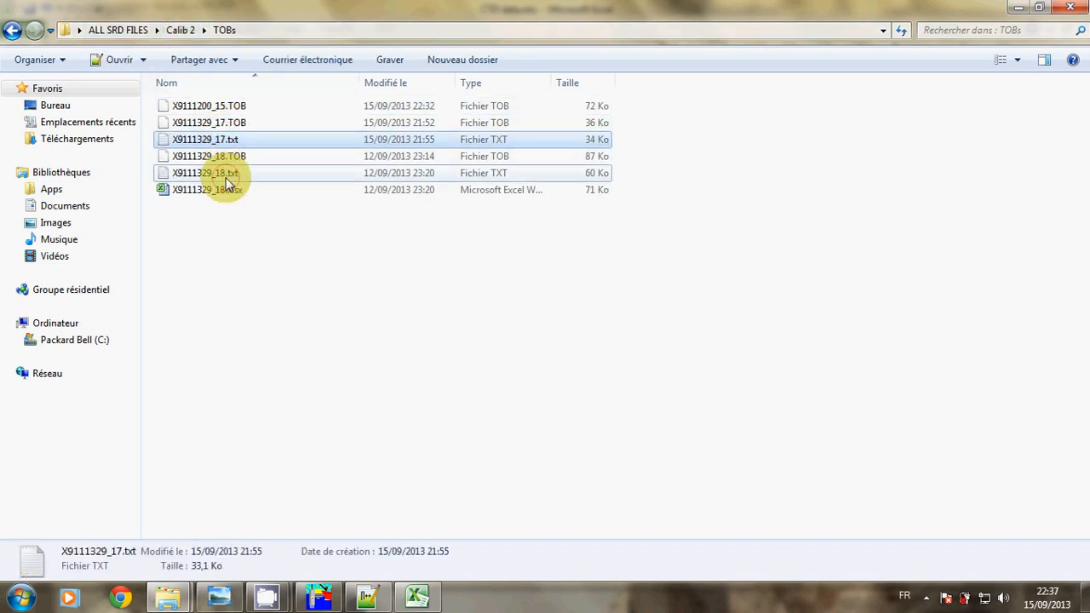
pyautogui.keyDown('ctrl'); pyautogui.click(225, 175); pyautogui.keyUp('ctrl')
pyautogui.keyDown('ctrl'); pyautogui.click(224, 188); pyautogui.keyUp('ctrl')
pyautogui.press('Delete')
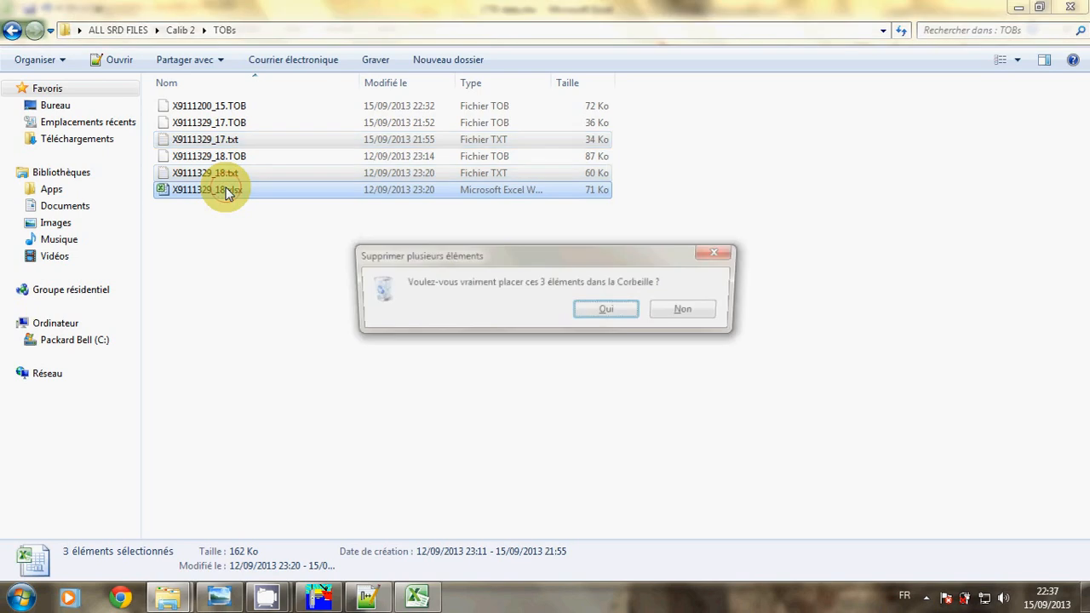
pyautogui.press('Return')
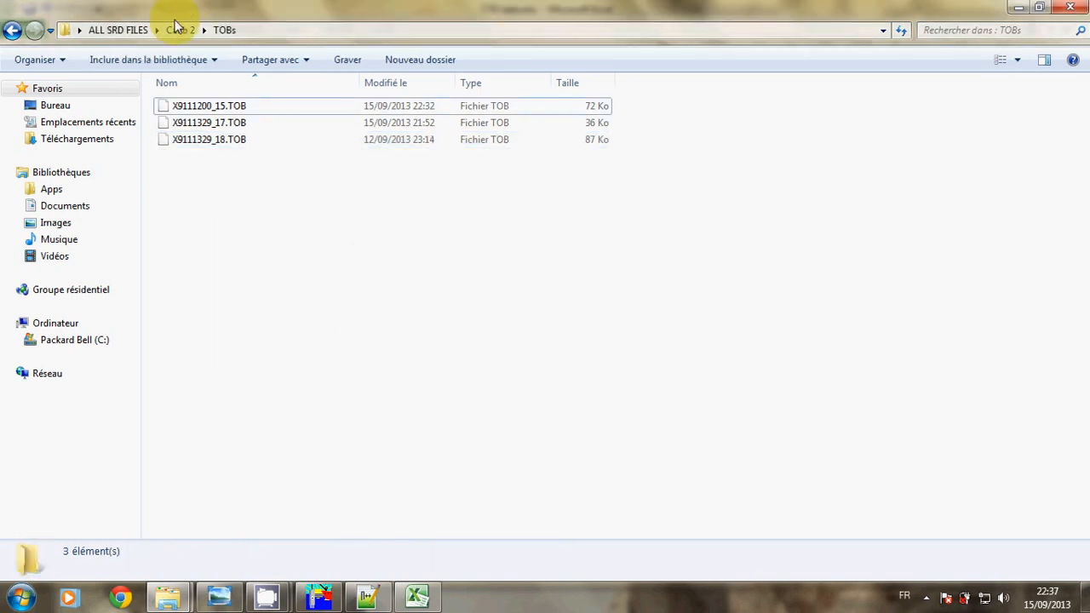
pyautogui.click(177, 31)
pyautogui.click(133, 31)
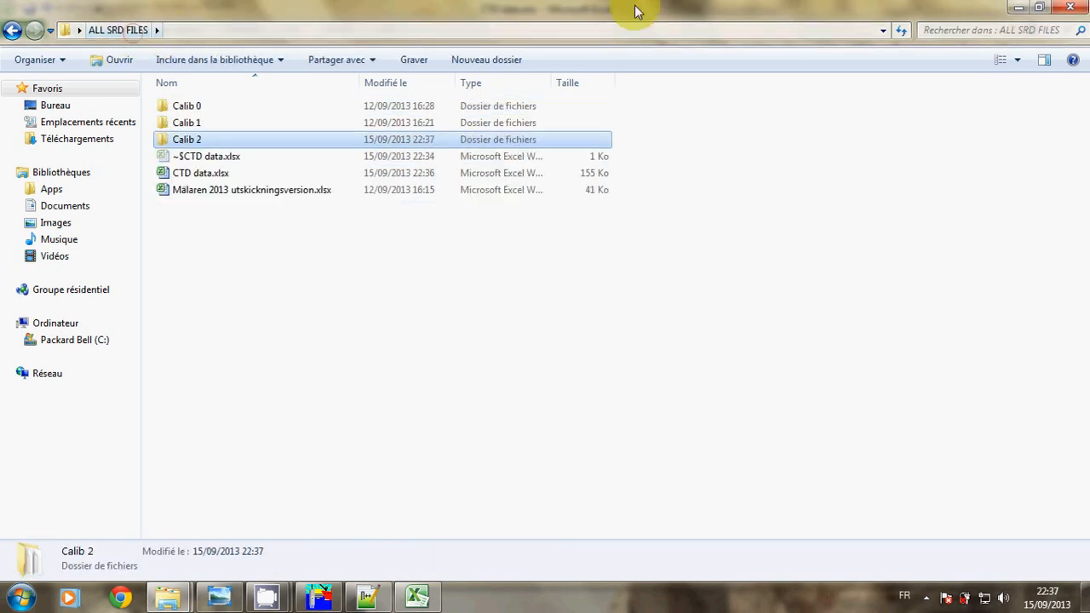
# Close Explorer and Excel, and drop the moved or deleted file tabs from Notepad++
pyautogui.click(1069, 6)
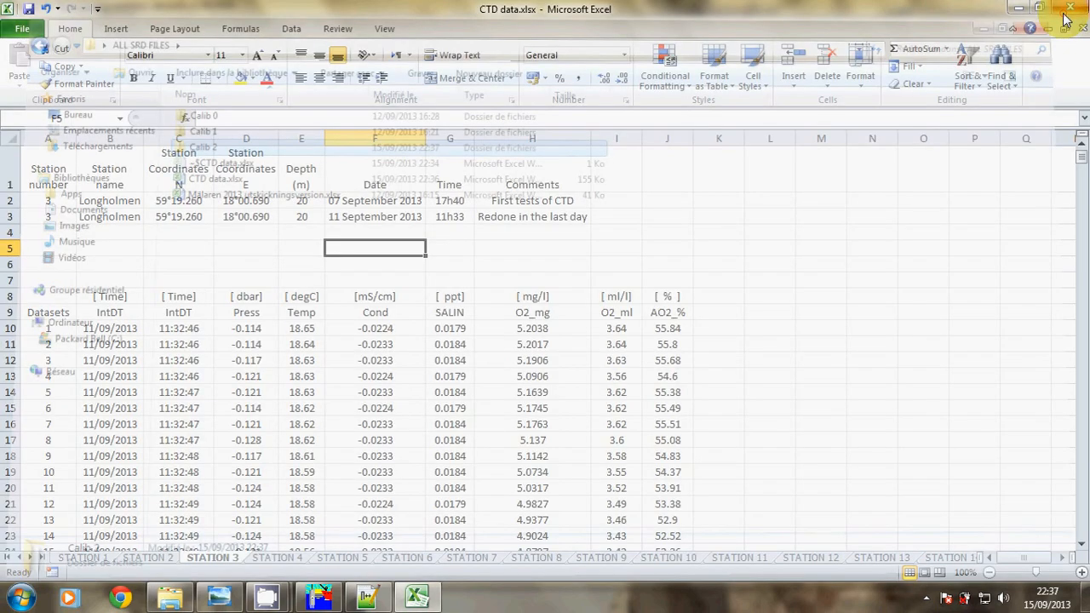
pyautogui.click(1070, 7)
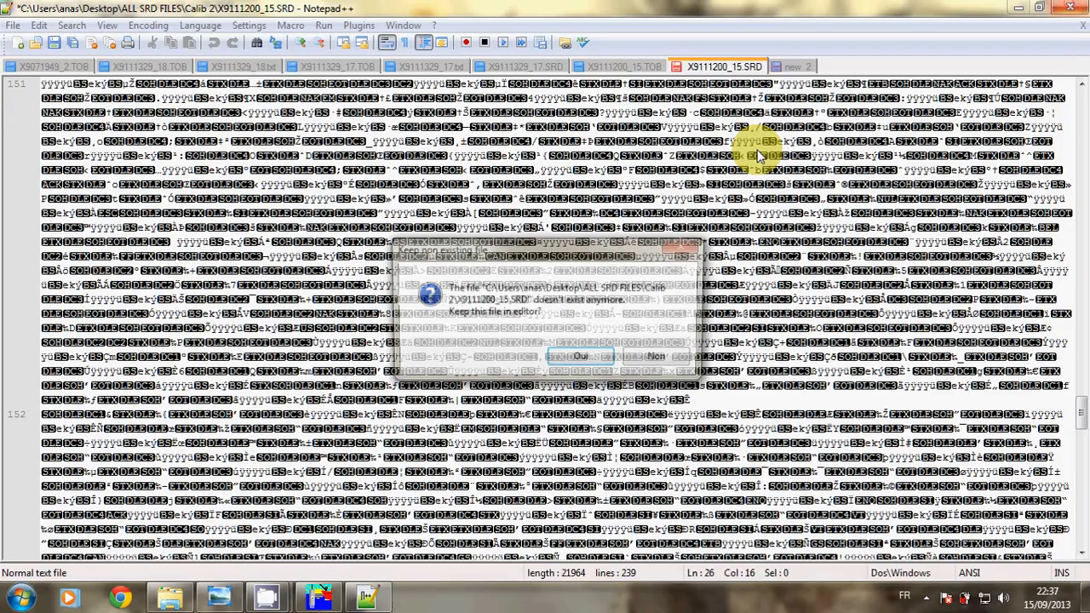
pyautogui.click(659, 356)
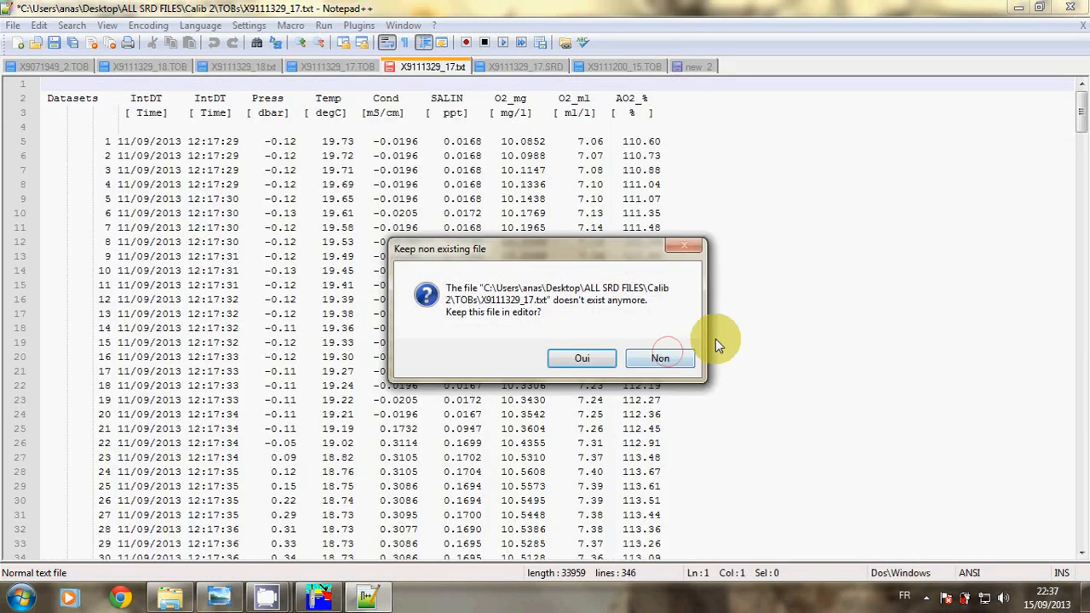
pyautogui.click(674, 365)
pyautogui.click(670, 361)
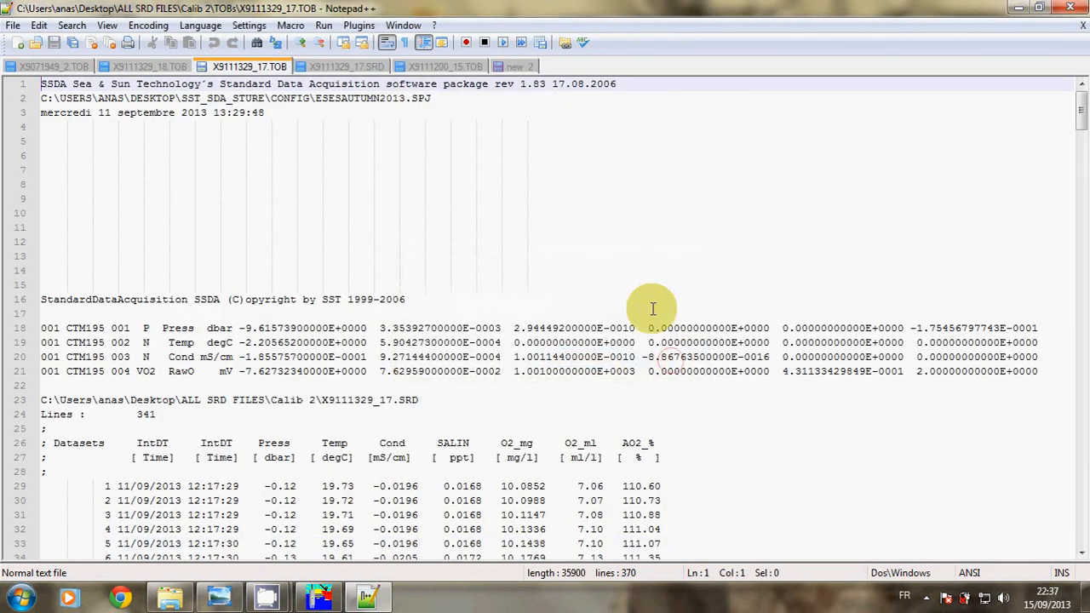
# Close new 2 without saving and bring up the CTD.jpg diagram in Photo Viewer
pyautogui.rightClick(514, 64)
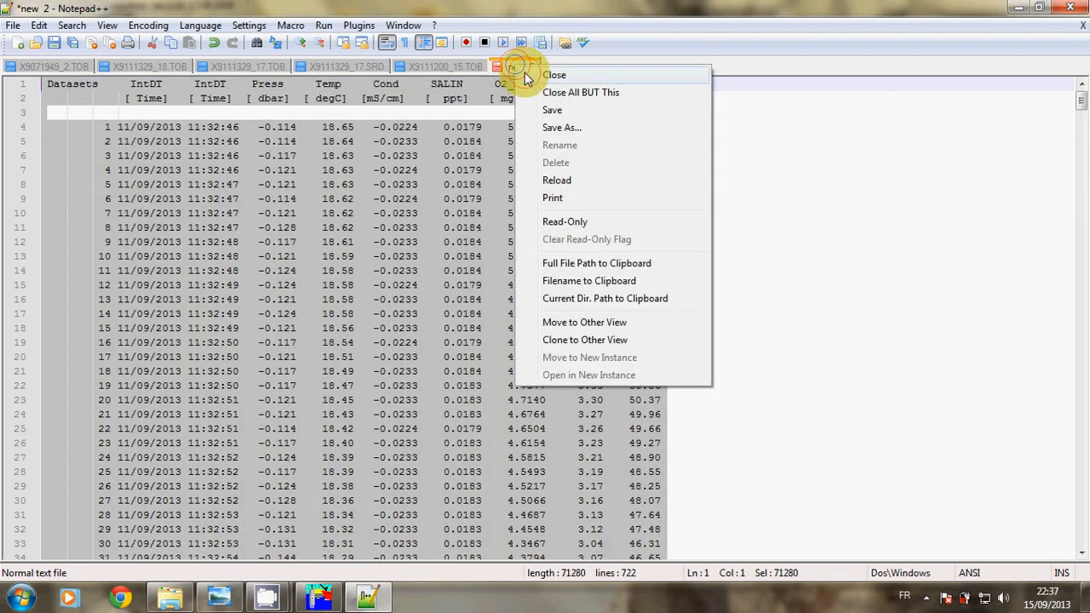
pyautogui.click(524, 74)
pyautogui.click(561, 353)
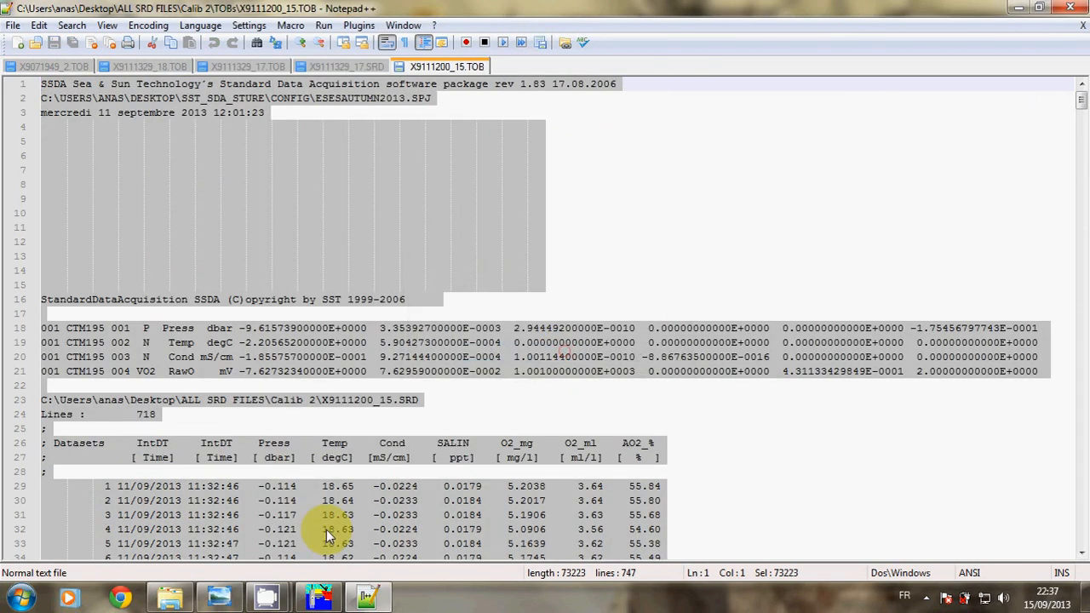
pyautogui.click(357, 601)
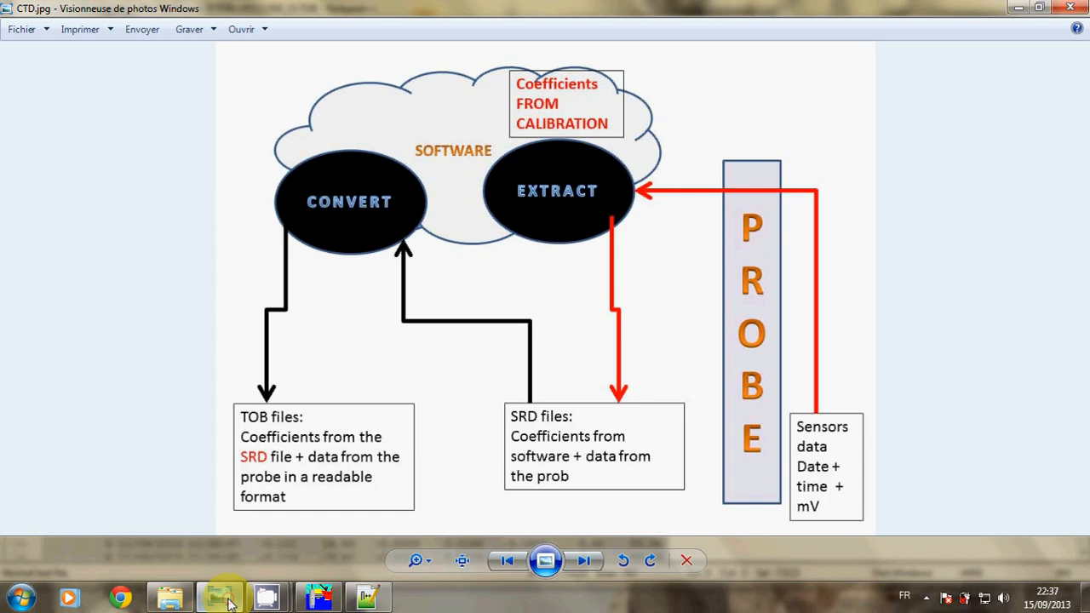